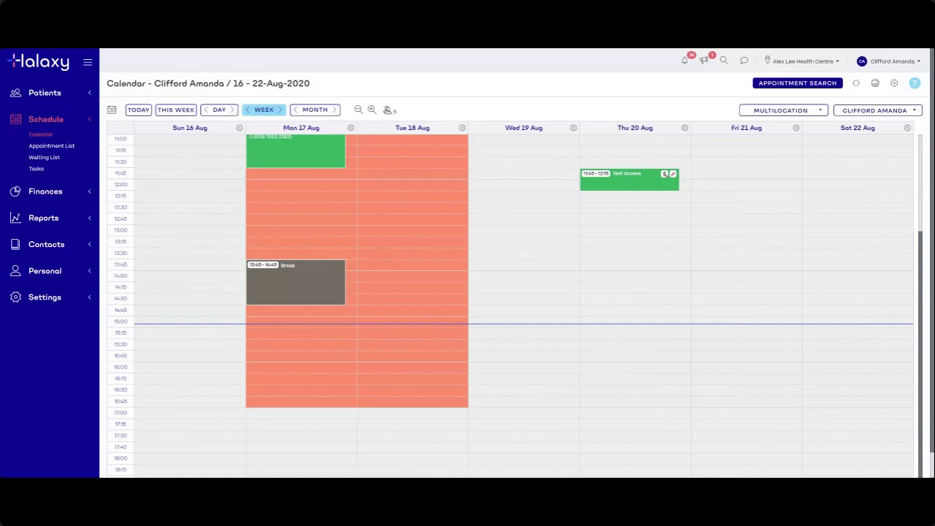
Open the payment settings and locate the Accounting section
scroll(194, 413, up, 1)
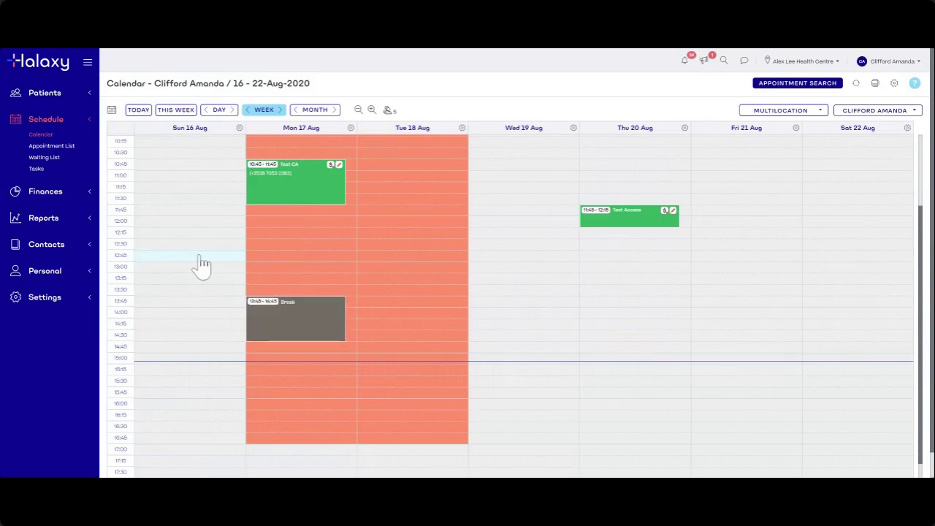
click(56, 305)
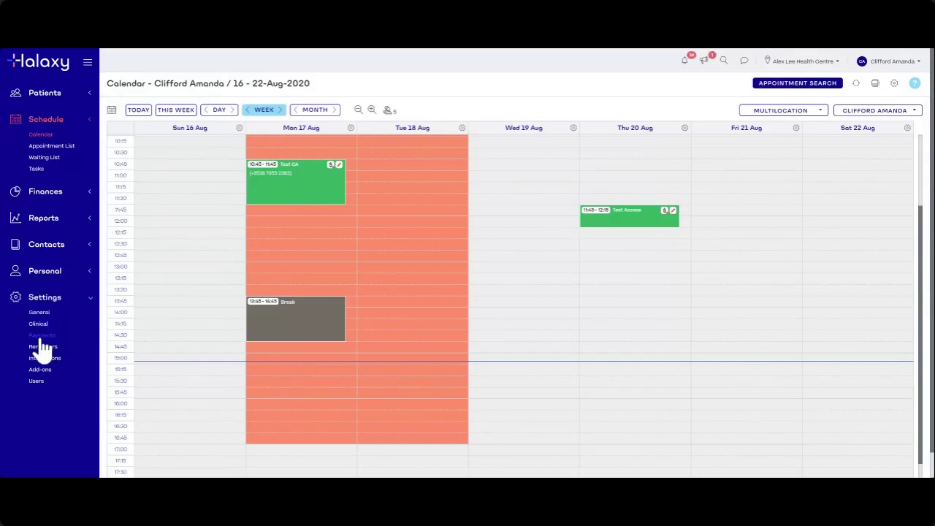
click(42, 337)
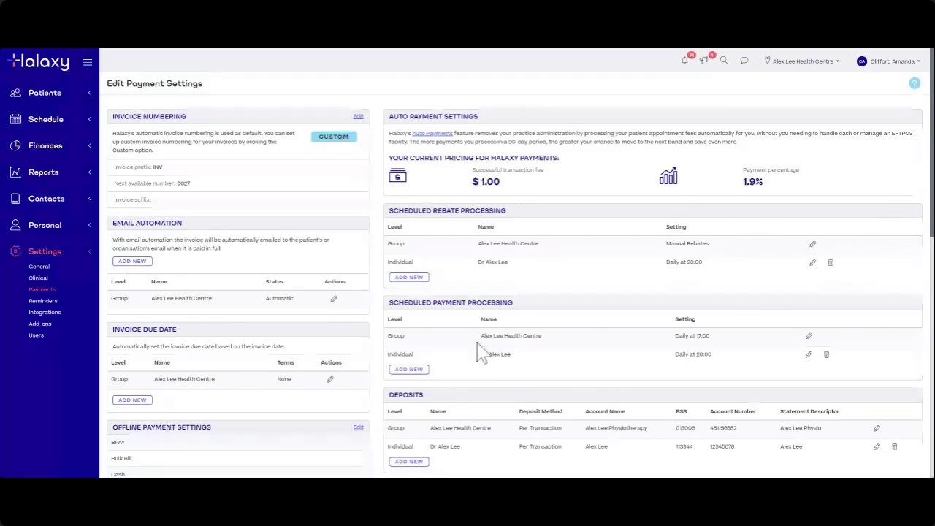
scroll(468, 355, down, 3)
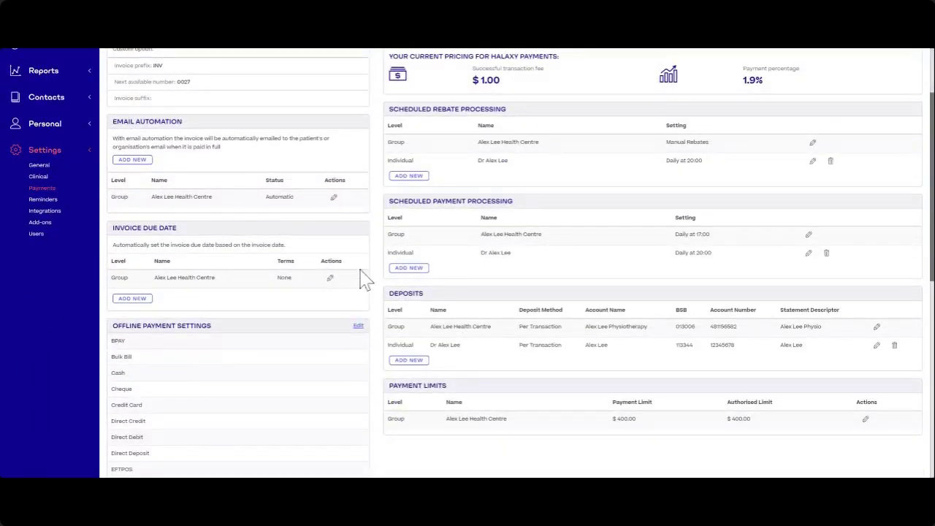
scroll(382, 280, down, 5)
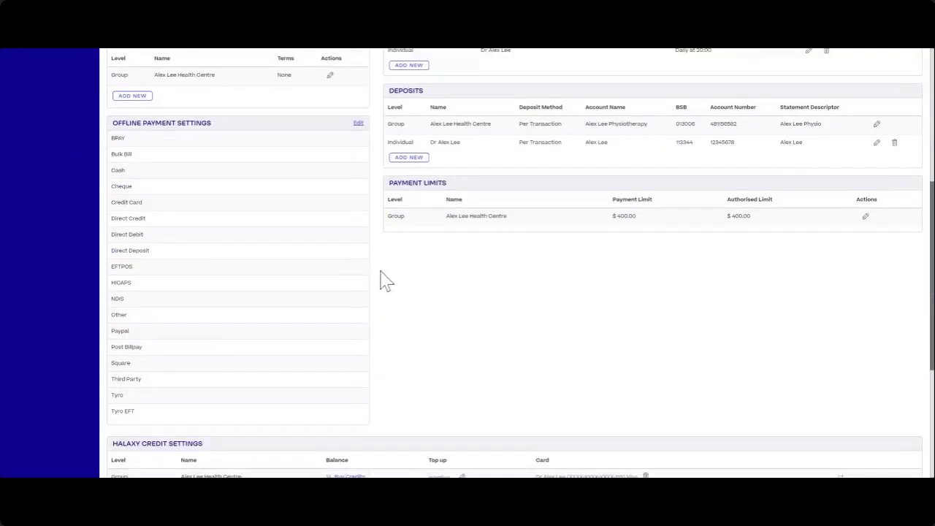
scroll(371, 263, down, 3)
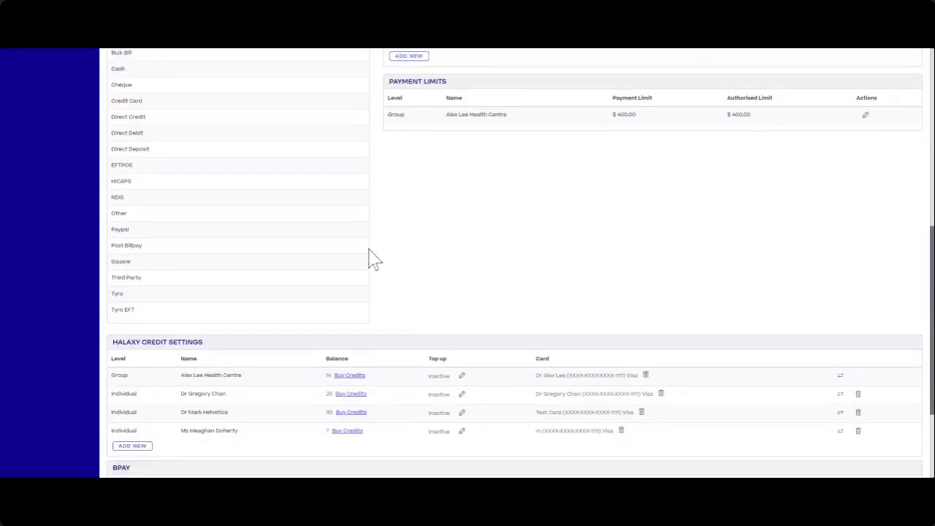
scroll(372, 260, down, 4)
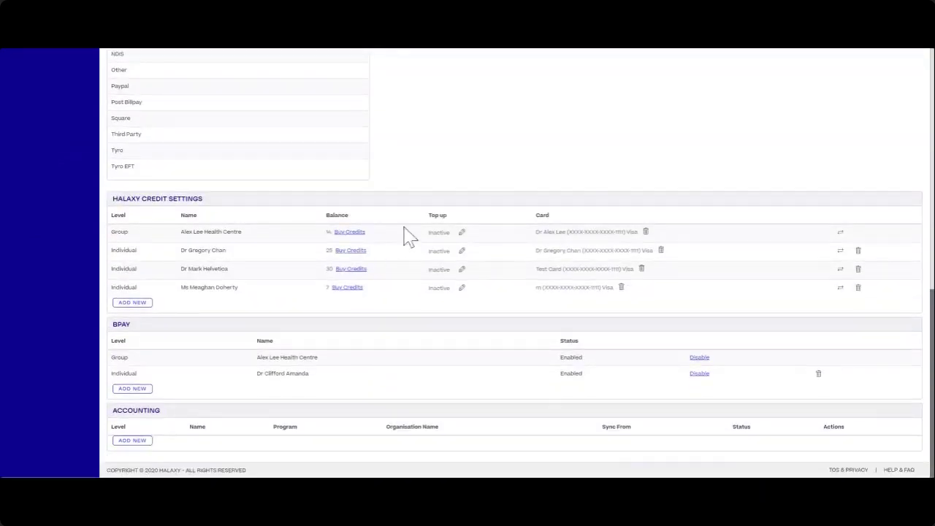
drag(113, 411, 160, 412)
click(169, 429)
drag(932, 333, 931, 287)
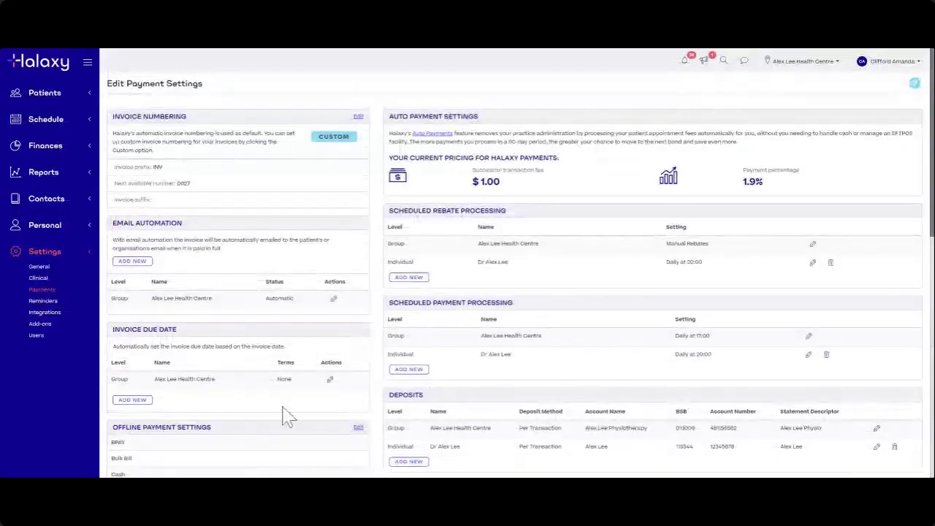
View the accounting software available for a new group-level connection, and close the dialog without connecting
scroll(287, 415, down, 10)
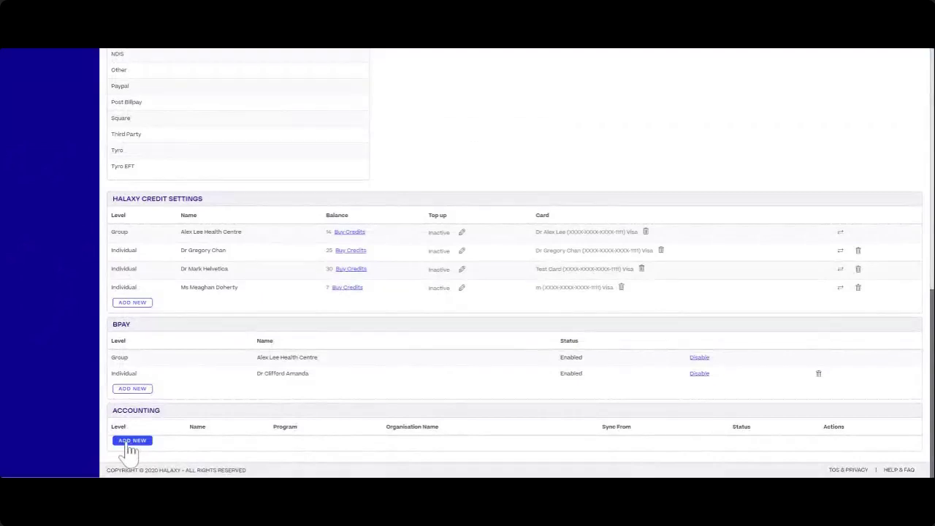
click(129, 442)
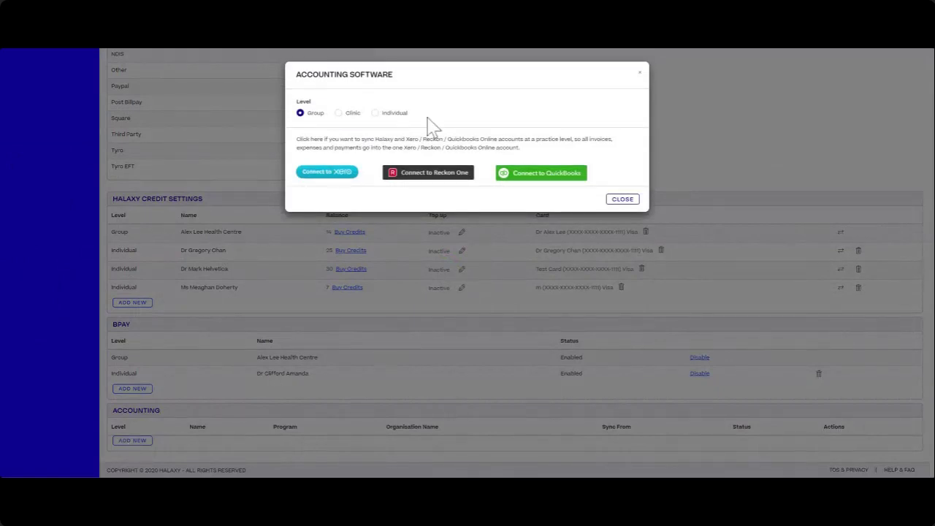
drag(390, 75, 324, 74)
triple_click(424, 78)
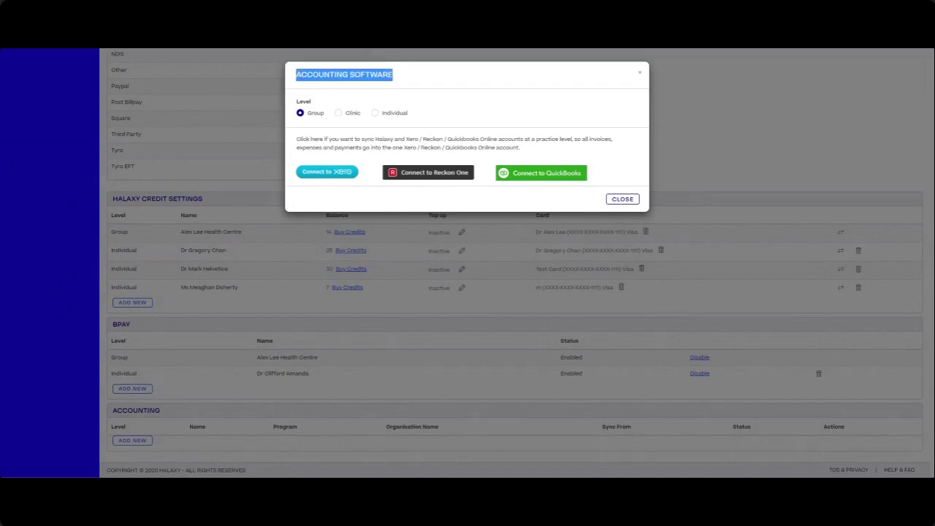
click(417, 82)
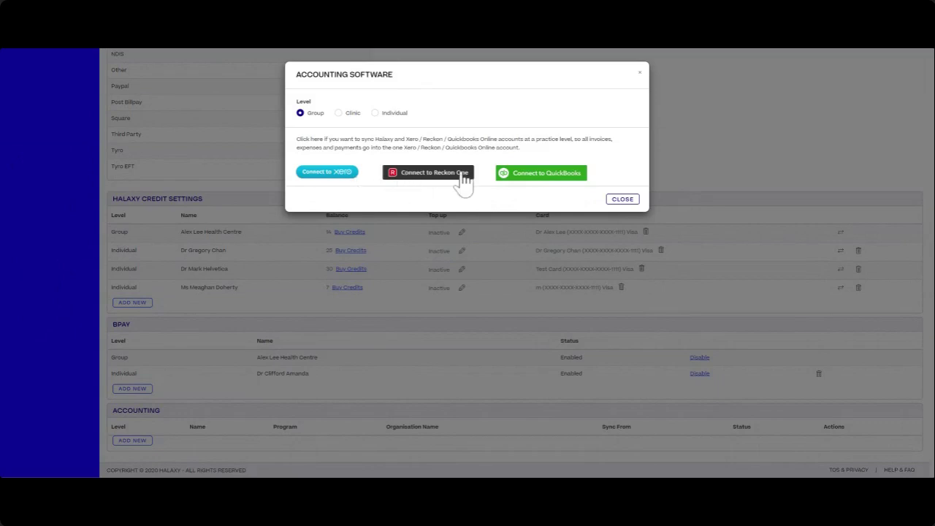
click(641, 76)
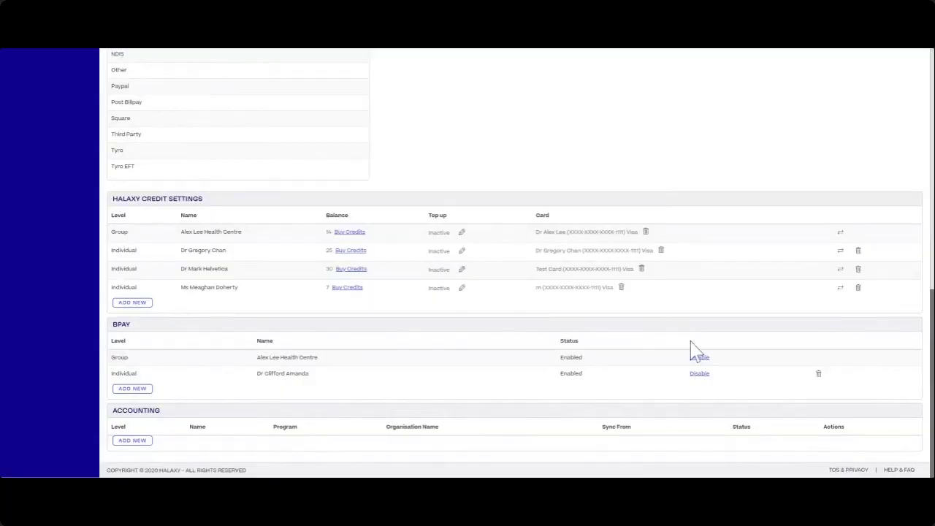
Start adding a new accounting software connection in the Accounting section
scroll(695, 350, up, 3)
scroll(701, 340, up, 5)
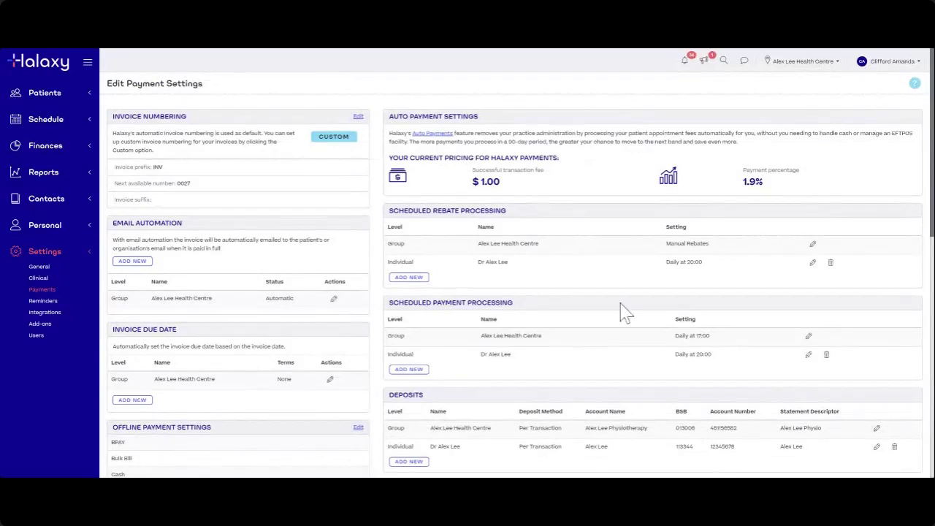
scroll(512, 338, down, 10)
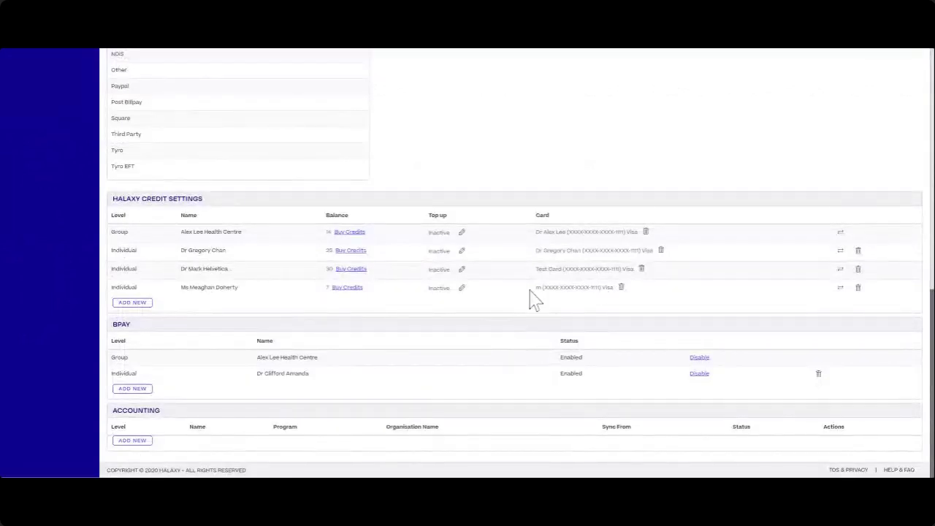
click(147, 447)
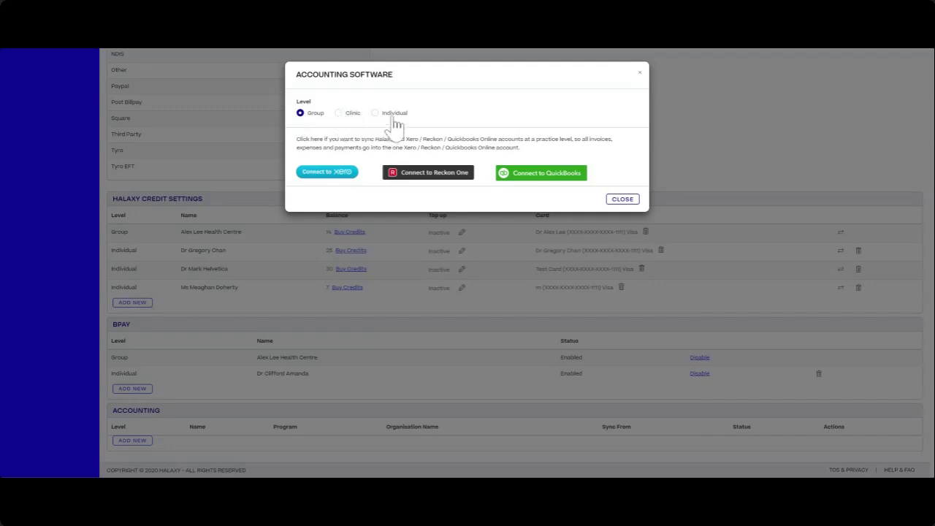
Examine the connection options for the Clinic level and for the Individual level with selected clinics
click(340, 115)
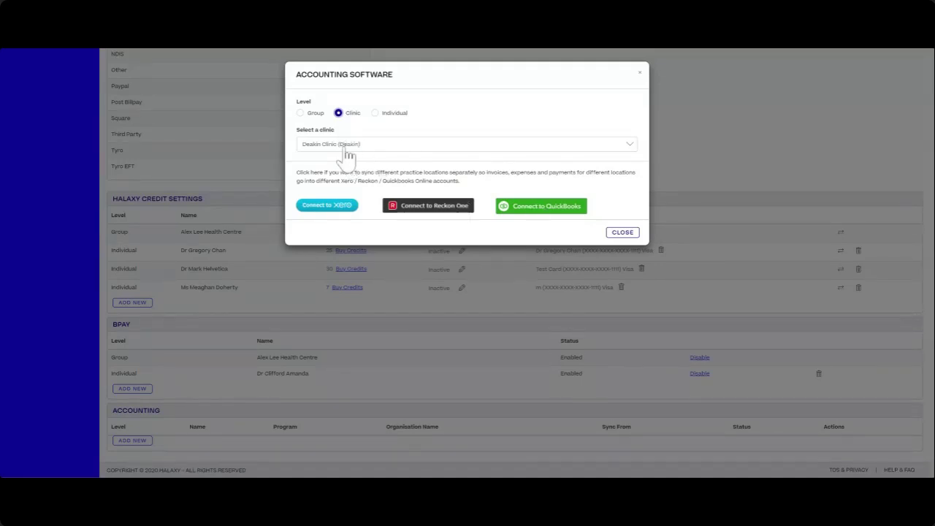
click(348, 152)
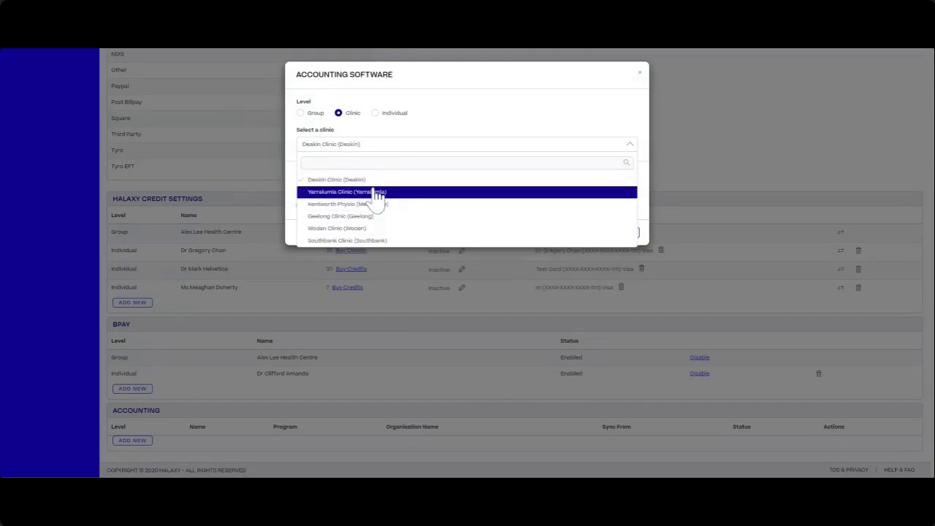
click(383, 147)
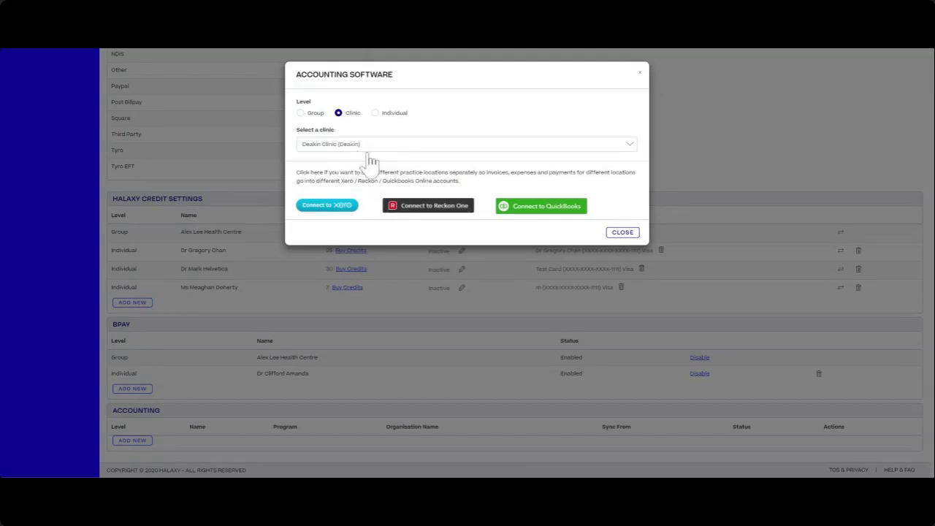
click(375, 114)
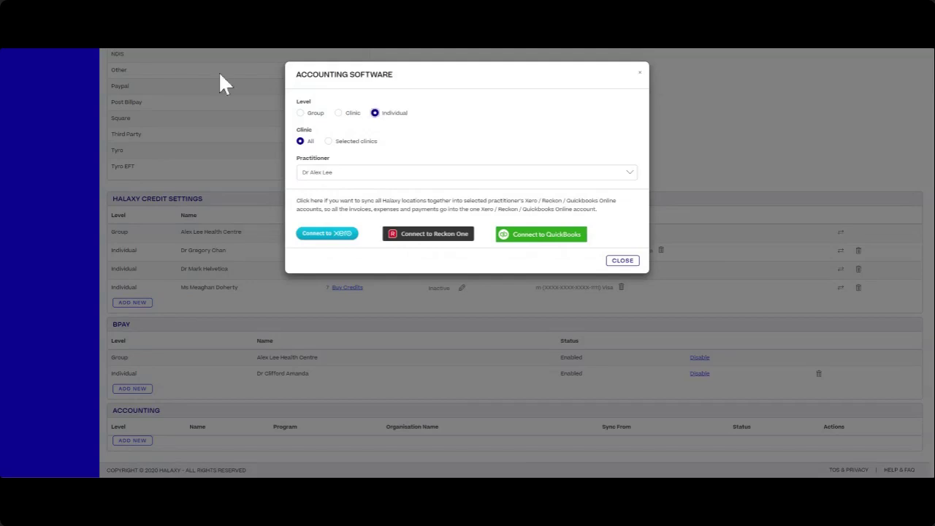
click(353, 144)
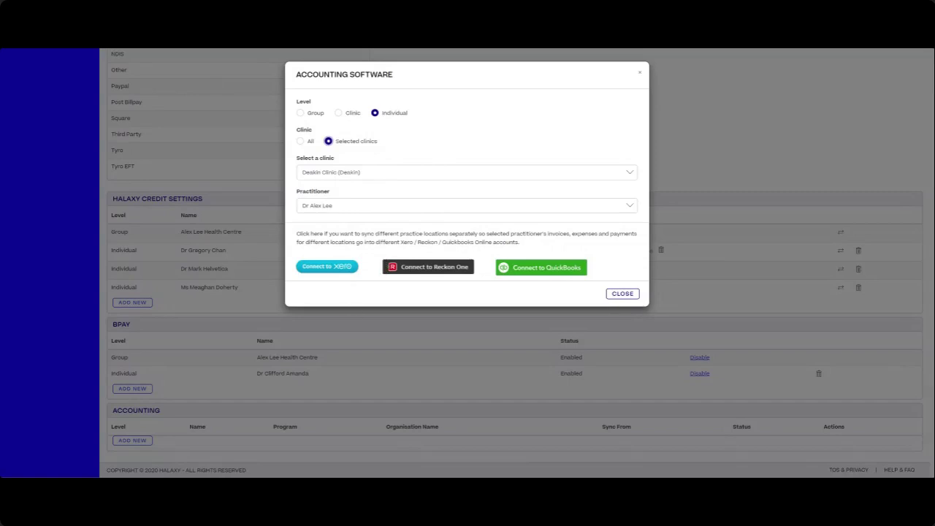
Connect Xero at Group level and allow access to the organisation Halaxy Test 1 (AU-2015-06)
click(300, 114)
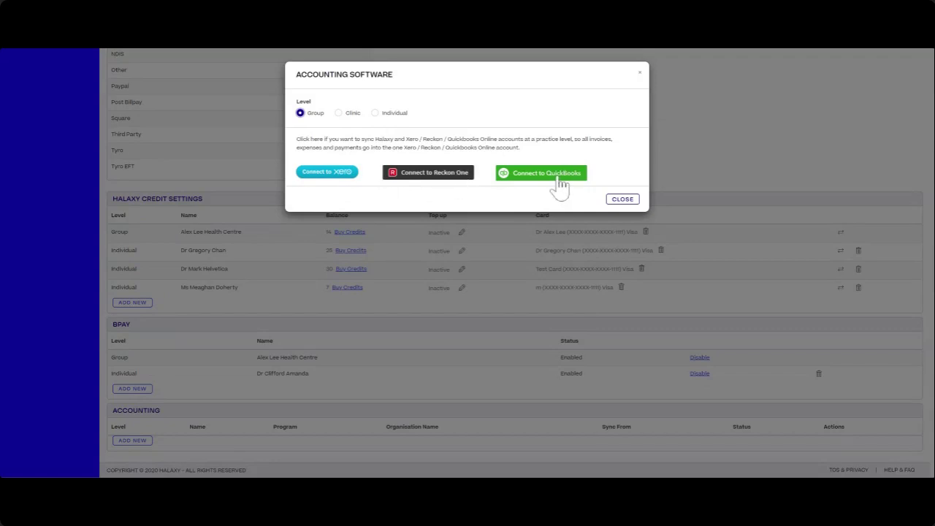
click(340, 181)
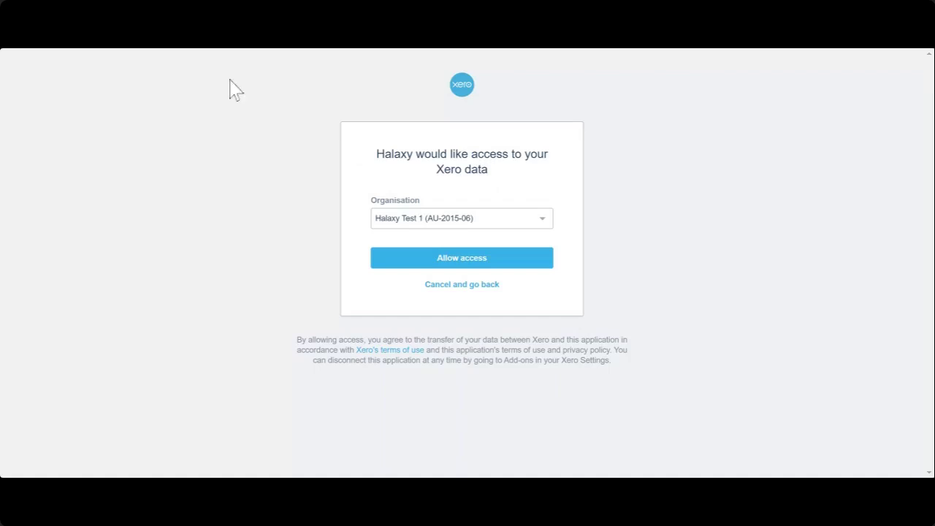
click(468, 267)
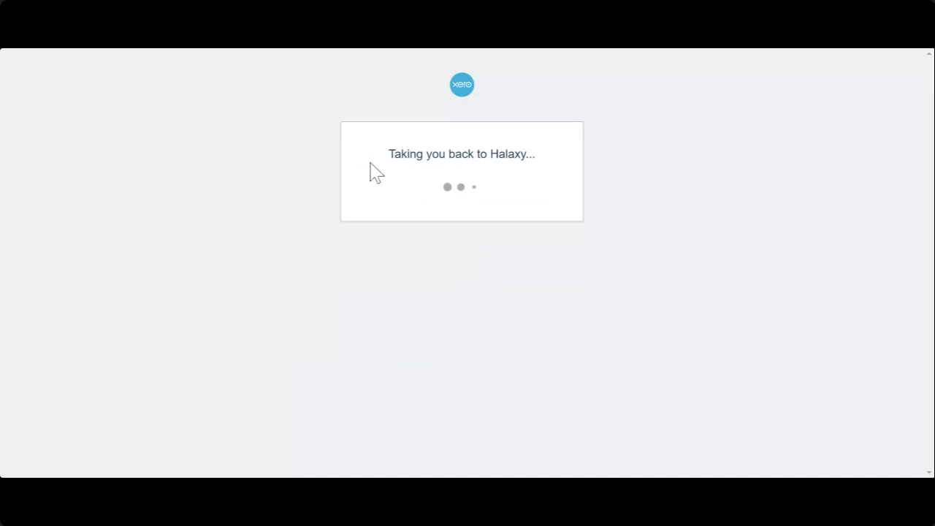
drag(390, 156, 541, 175)
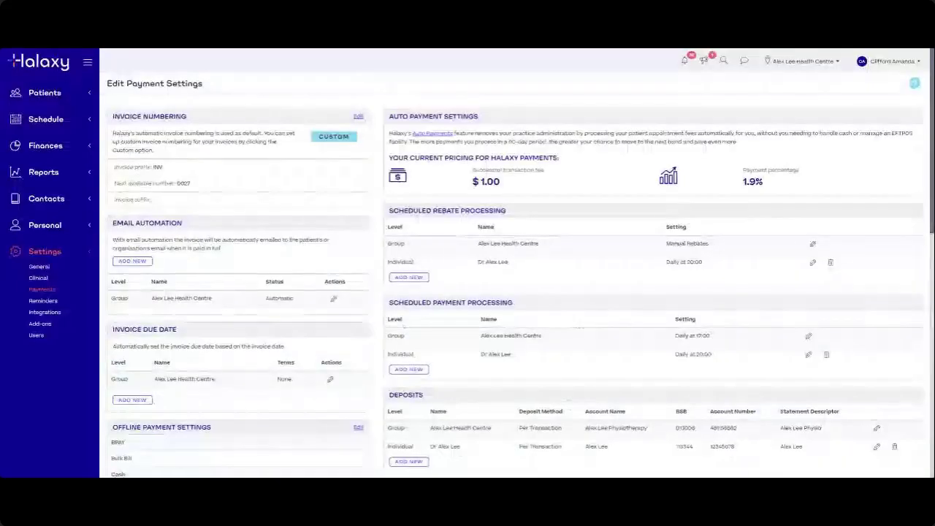
Review the level, name and program of the Xero connection listed in the Accounting section
scroll(286, 234, down, 15)
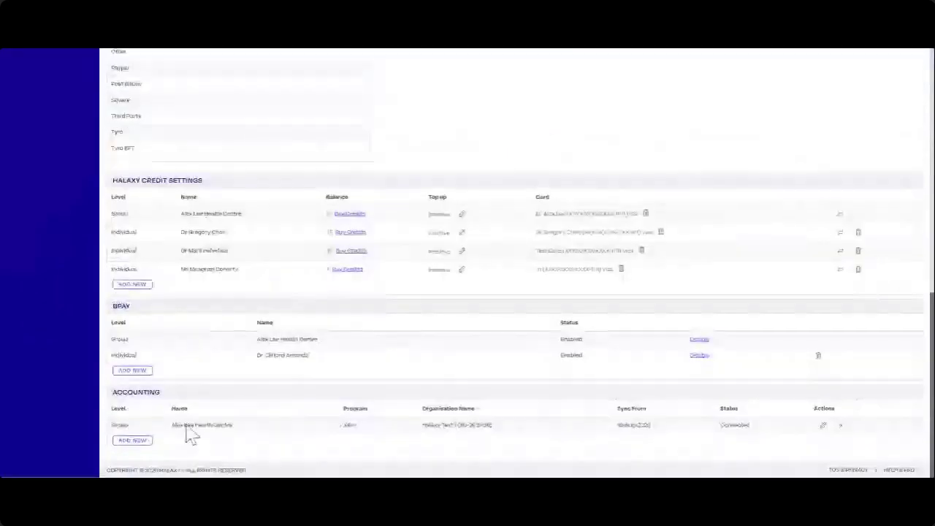
drag(113, 393, 175, 402)
click(176, 402)
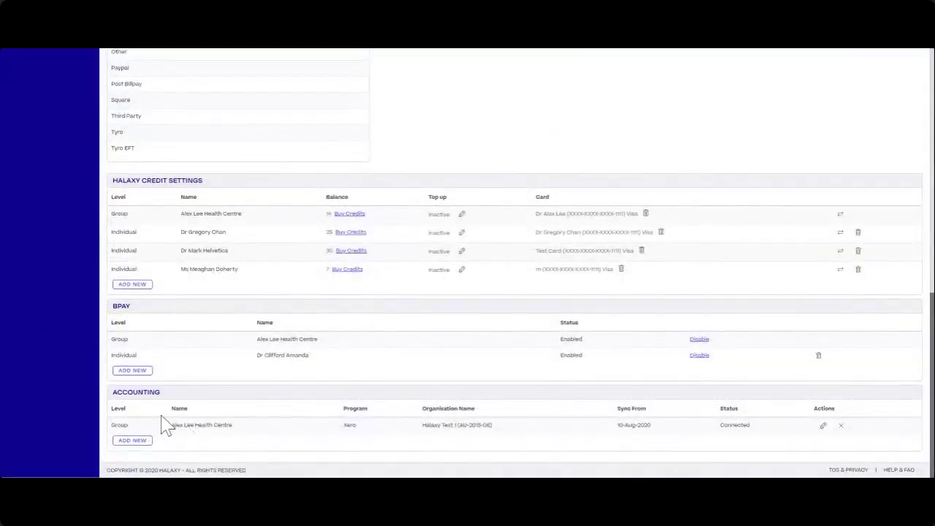
drag(111, 424, 238, 428)
click(140, 428)
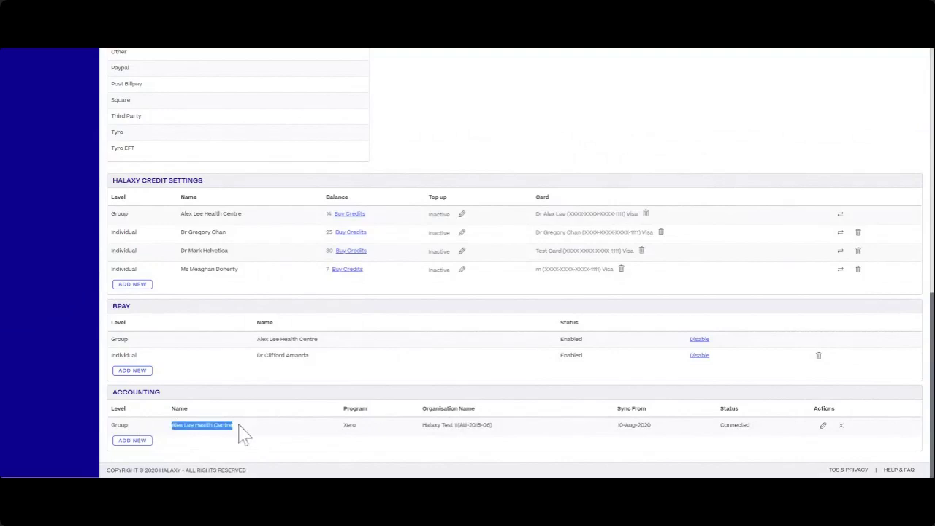
click(343, 430)
double_click(350, 425)
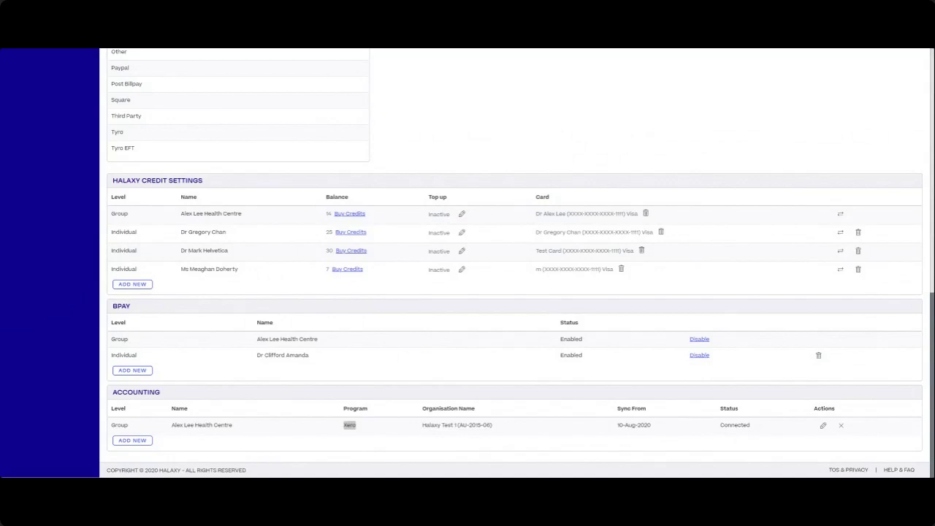
double_click(350, 425)
click(342, 431)
Open the Xero connection for editing and examine its revenue, invoice payments, expense and expense payments charts of accounts
click(823, 427)
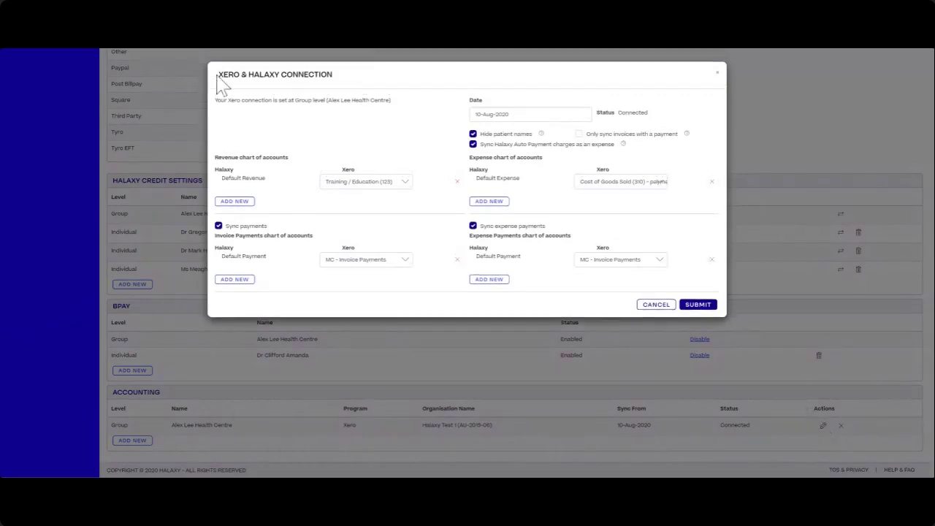
drag(219, 75, 343, 82)
click(345, 83)
drag(247, 74, 349, 76)
click(350, 76)
drag(214, 158, 301, 162)
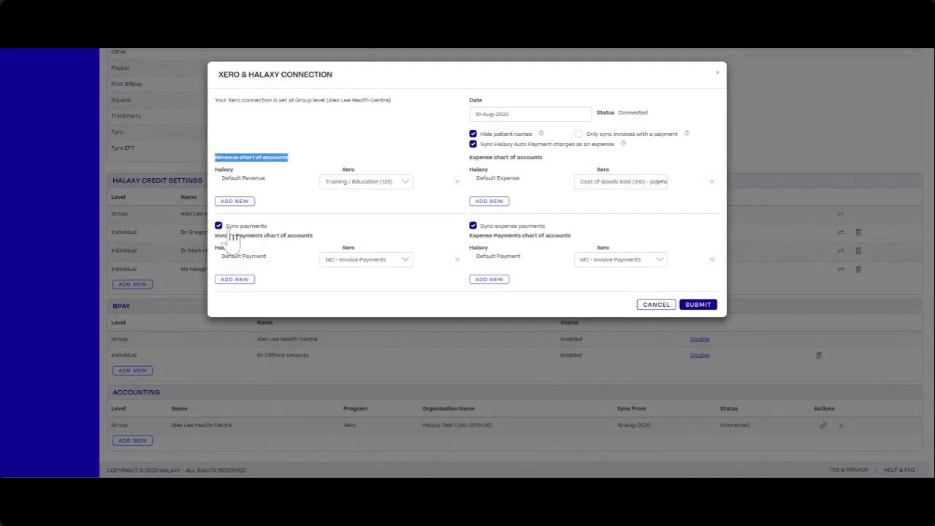
drag(215, 236, 313, 238)
drag(470, 157, 544, 158)
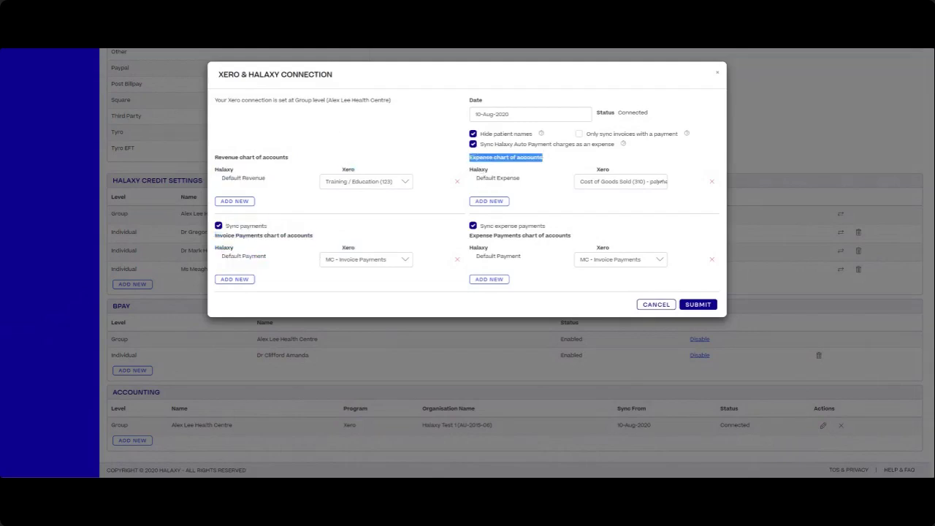
drag(470, 234, 582, 237)
click(556, 228)
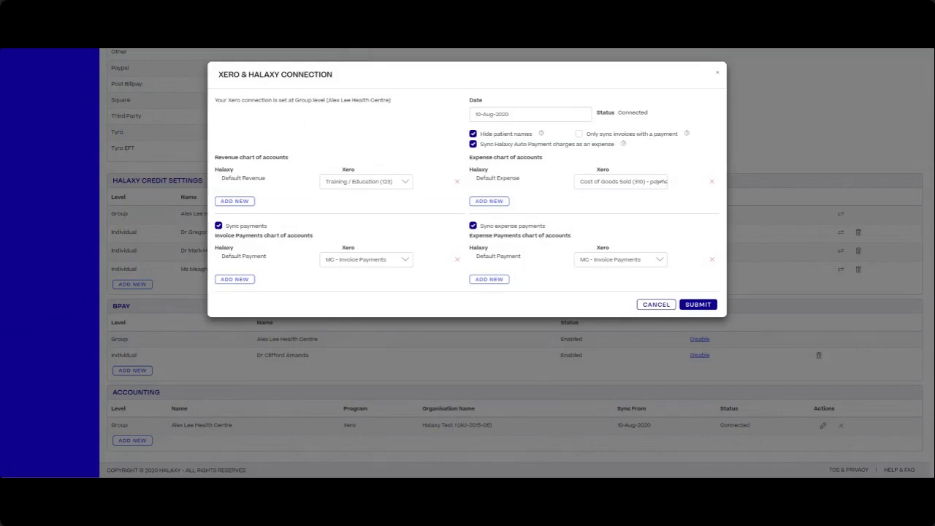
Turn Sync payments off and back on for the invoice payments
click(218, 227)
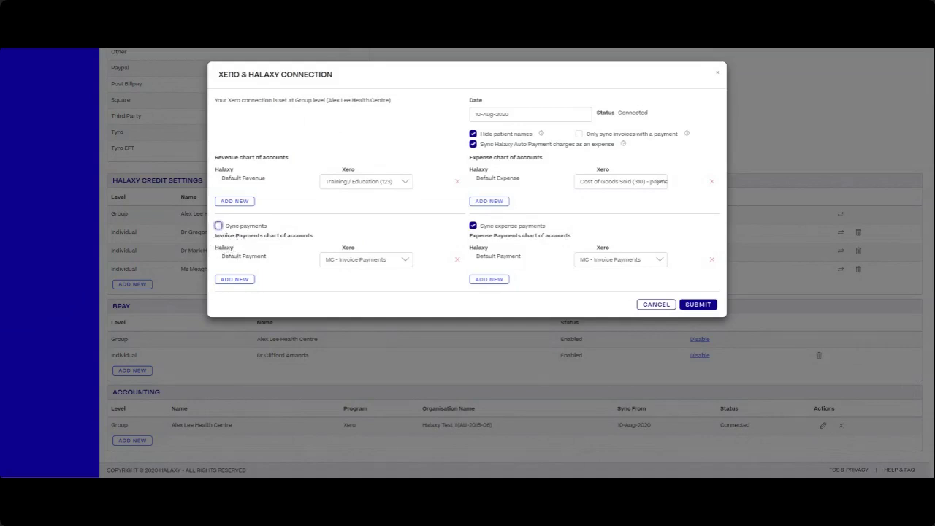
click(219, 227)
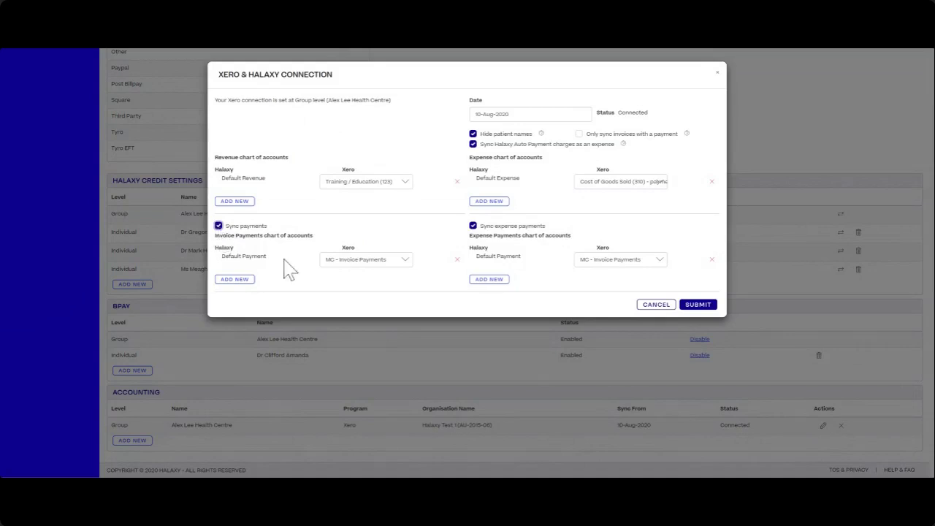
Turn Sync Halaxy Auto Payment charges as an expense and Sync expense payments off and back on
click(474, 145)
click(473, 146)
click(473, 227)
click(473, 226)
click(474, 144)
click(473, 144)
Check the Hide patient names option and turn Only sync invoices with a payment on and off again
click(474, 138)
mouse_move(687, 136)
click(579, 135)
click(579, 135)
Examine how Halaxy's Default Revenue, Default Expense and Default Payment entries are matched with Xero accounts
drag(221, 179, 278, 188)
click(283, 191)
triple_click(228, 179)
click(242, 187)
double_click(345, 170)
double_click(348, 249)
click(500, 178)
click(520, 178)
double_click(515, 178)
click(508, 258)
double_click(520, 258)
click(523, 258)
View the Xero accounts available for Default Revenue, leaving the selection as it is
click(387, 182)
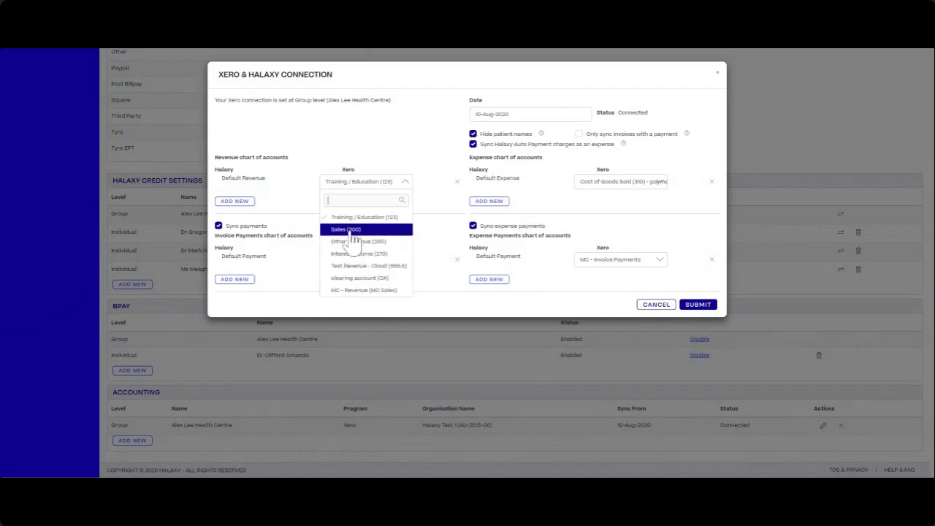
click(388, 183)
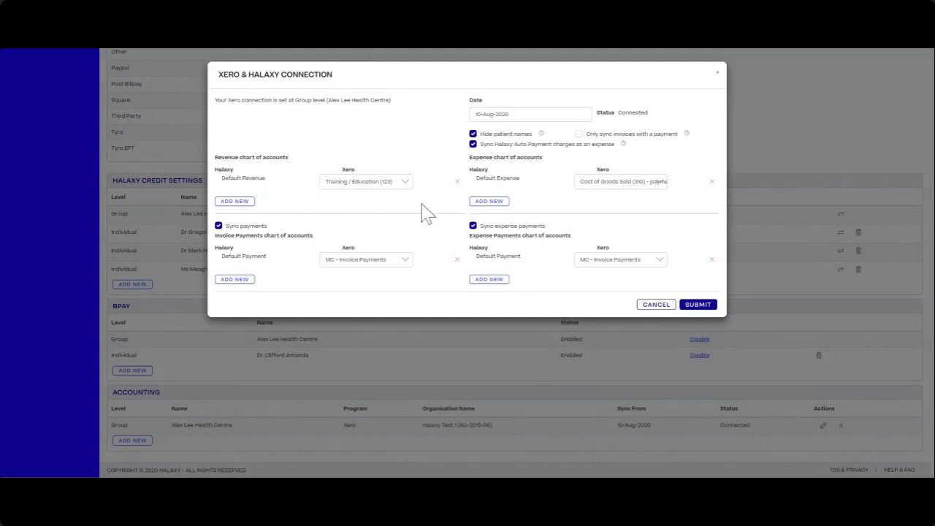
double_click(271, 179)
click(271, 179)
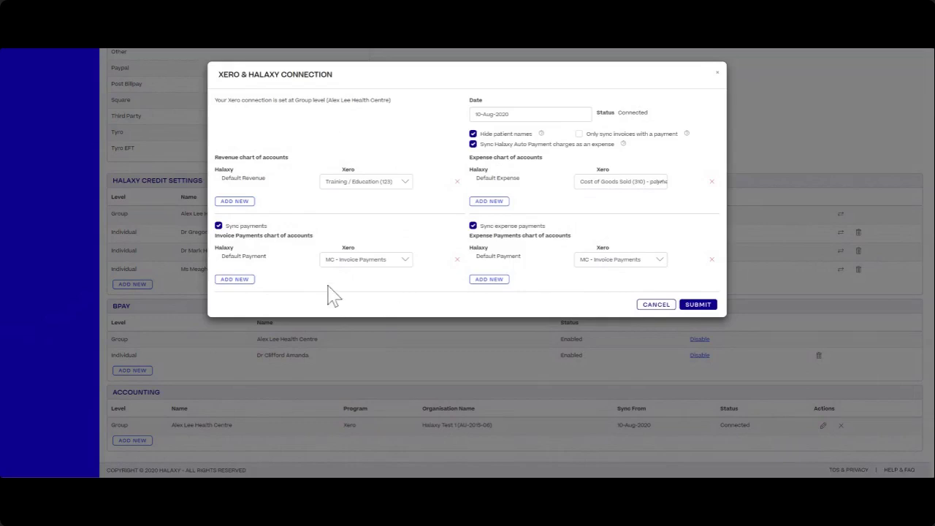
Add an invoice payments mapping from the Cash payment method to the Xero account Test Business Bank Account
click(234, 280)
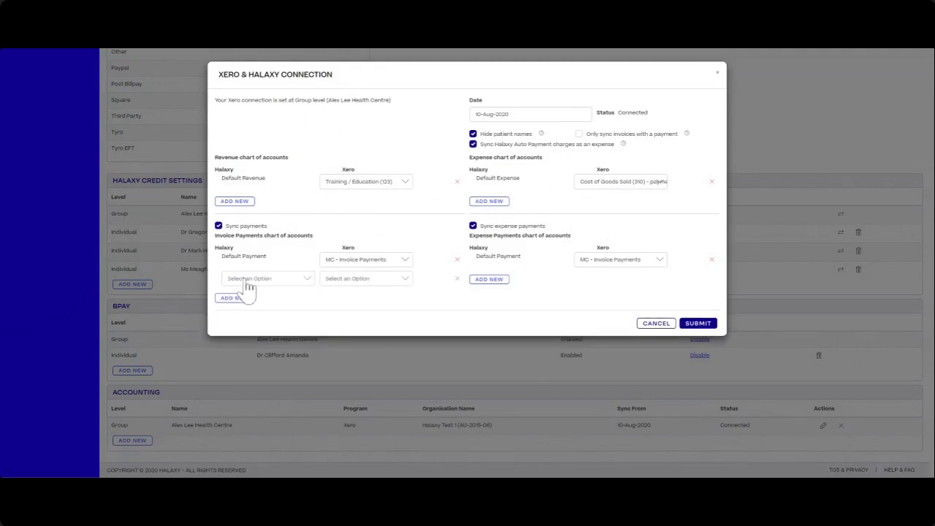
click(280, 285)
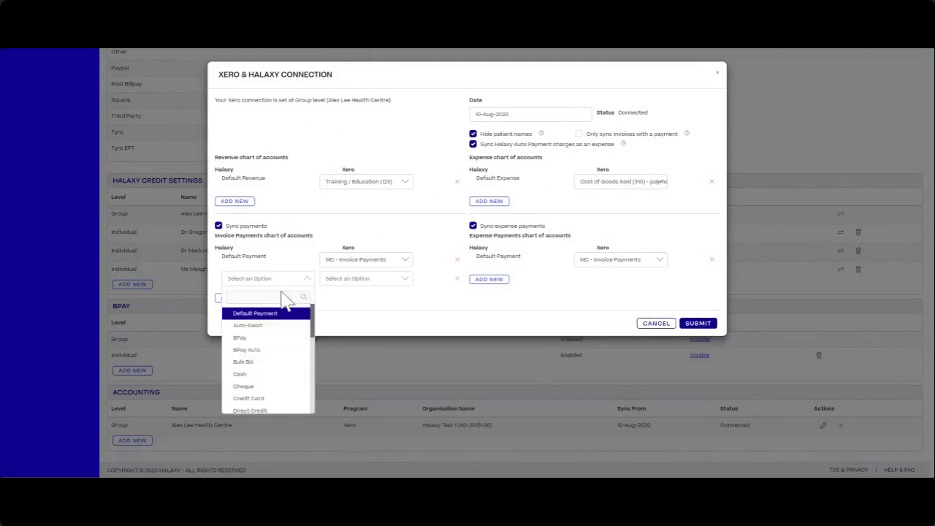
click(256, 376)
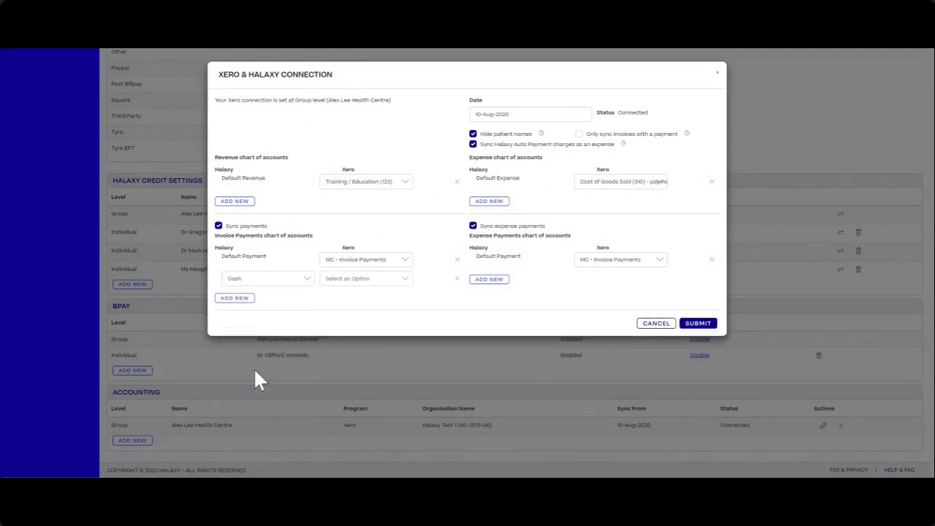
click(361, 283)
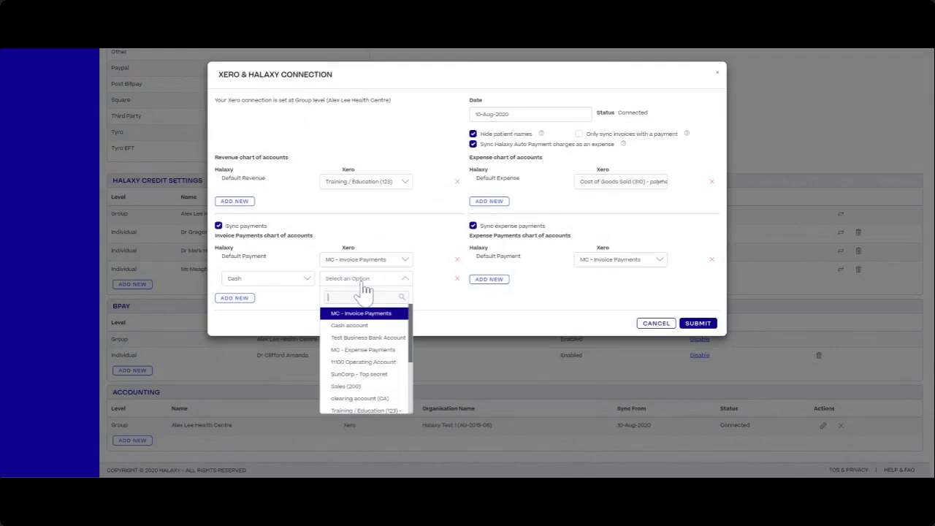
click(383, 339)
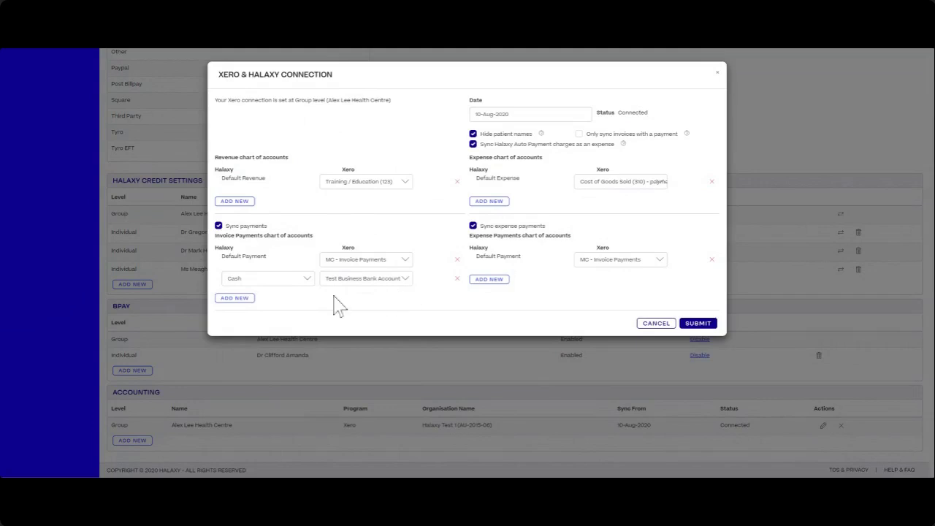
Add an invoice payments mapping from Direct Deposit to Sales (200), and add and remove one further blank mapping row
click(241, 299)
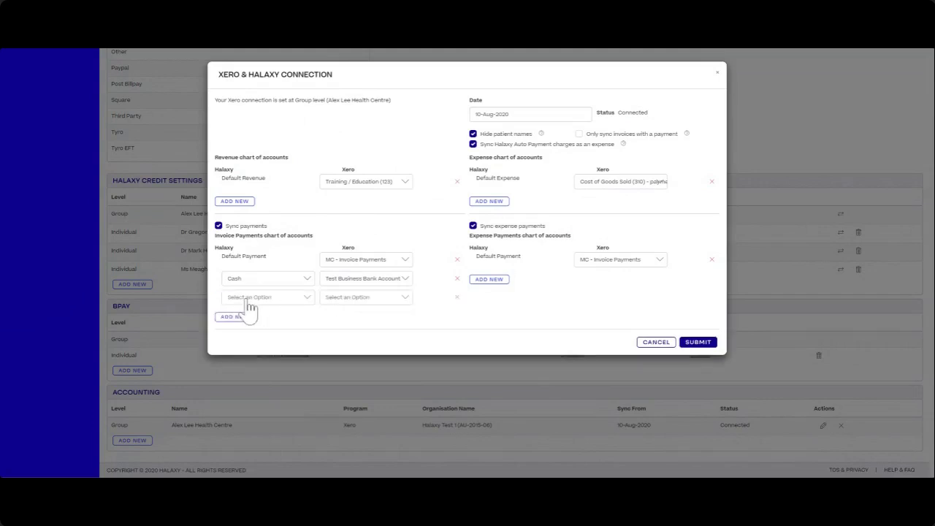
click(289, 301)
scroll(313, 342, down, 2)
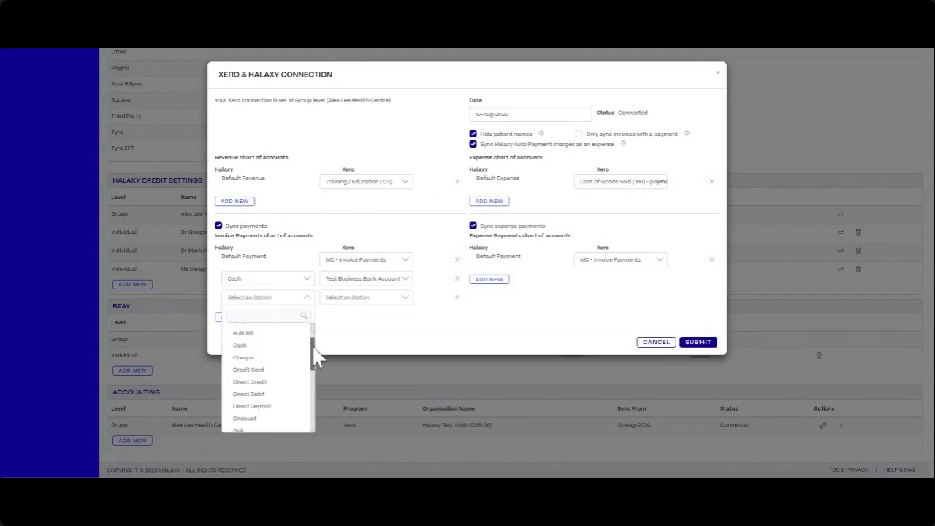
click(246, 408)
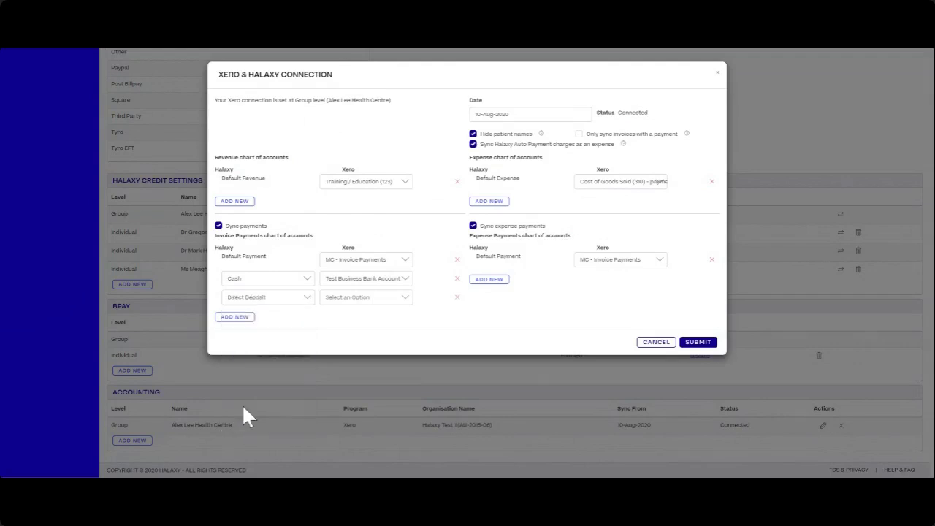
click(332, 299)
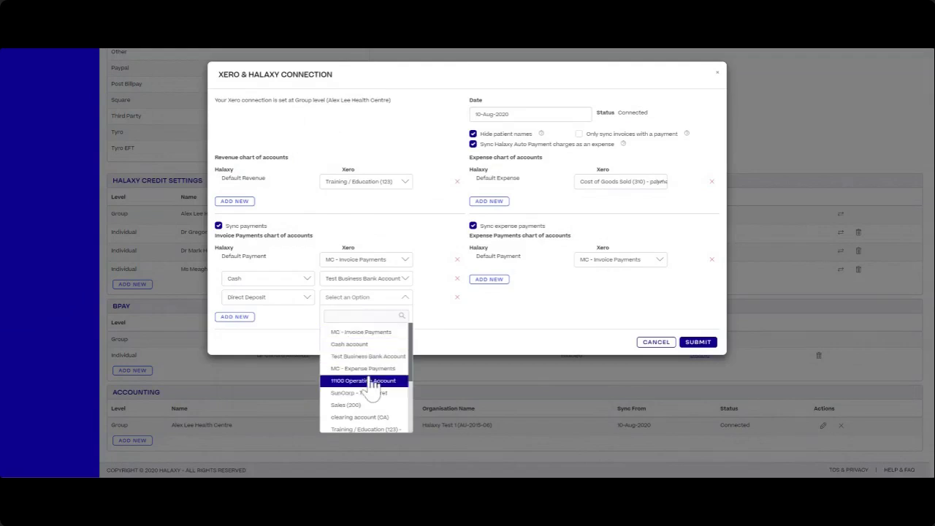
click(347, 404)
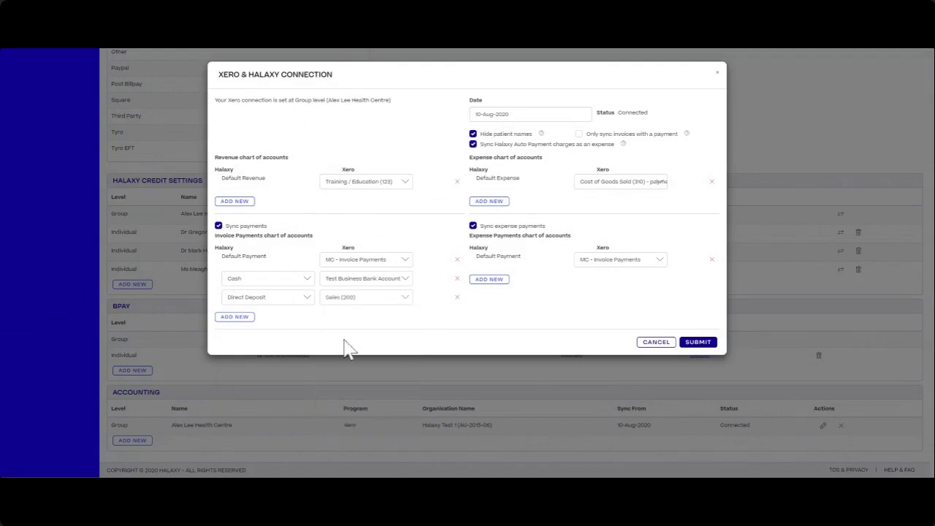
click(235, 317)
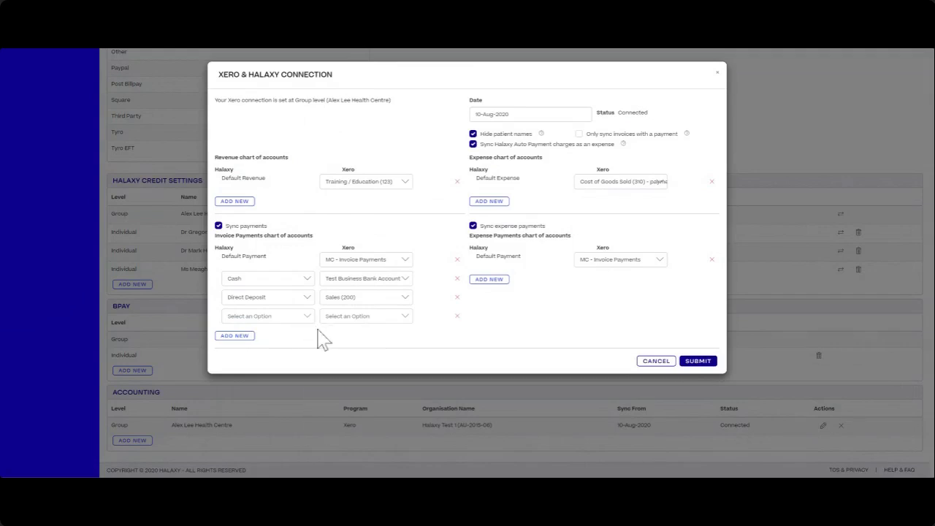
click(458, 317)
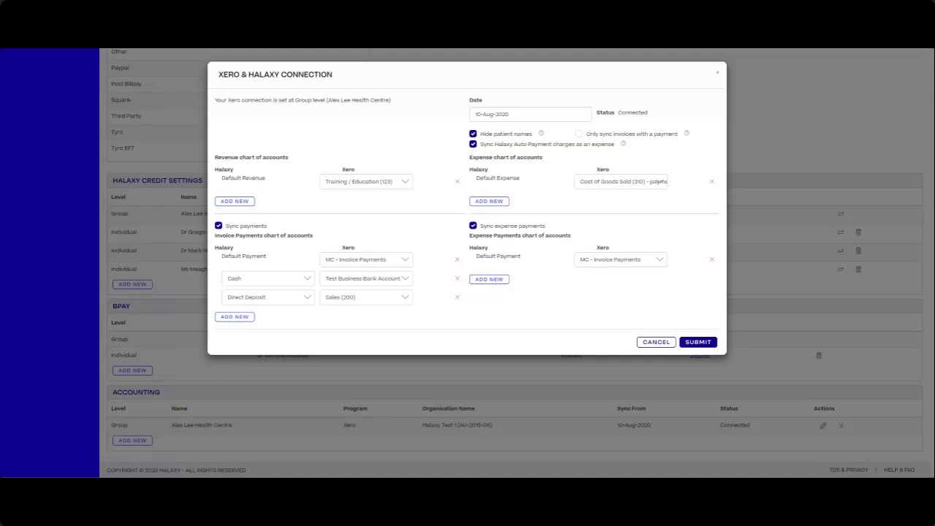
View the calendar for the connection's sync date, and close the Xero connection settings without saving
click(530, 114)
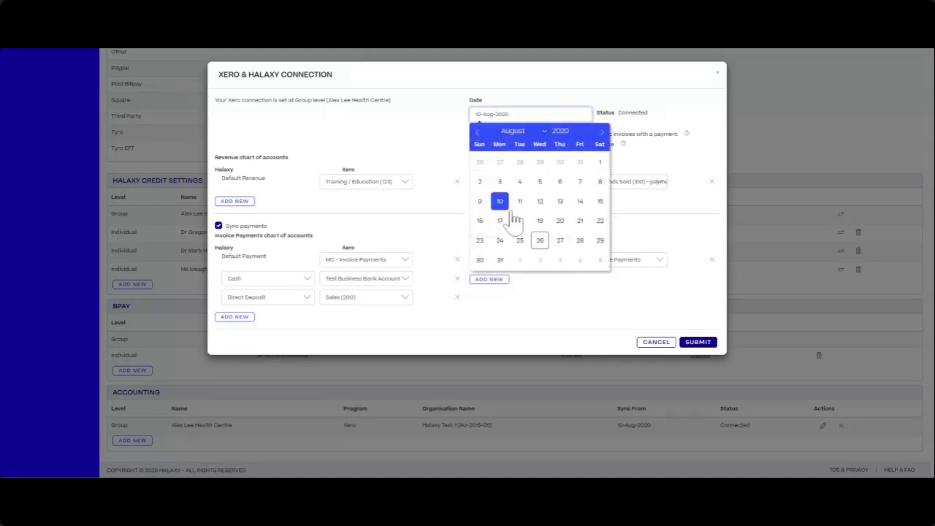
click(540, 108)
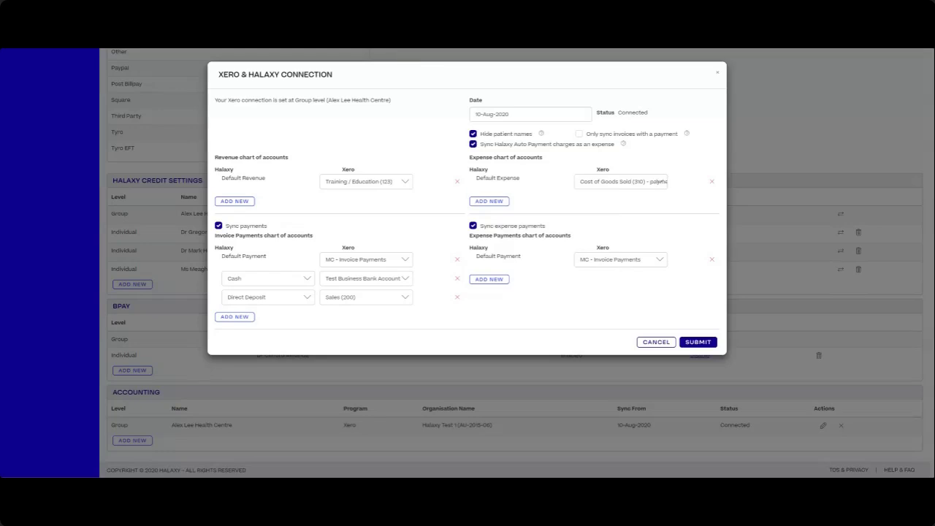
click(488, 201)
click(657, 344)
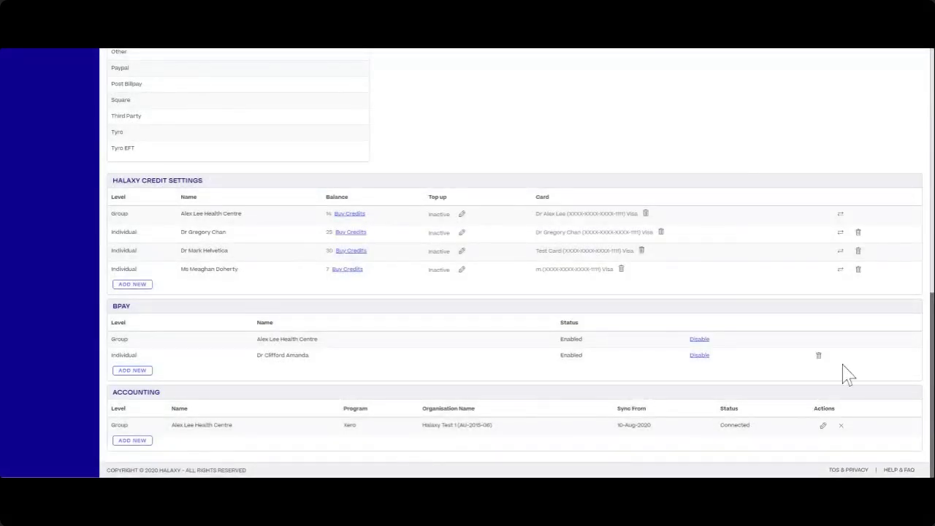
Locate the Xero option on the paid invoice dated 31-Aug-2020 and on the New computer expense
scroll(755, 434, up, 10)
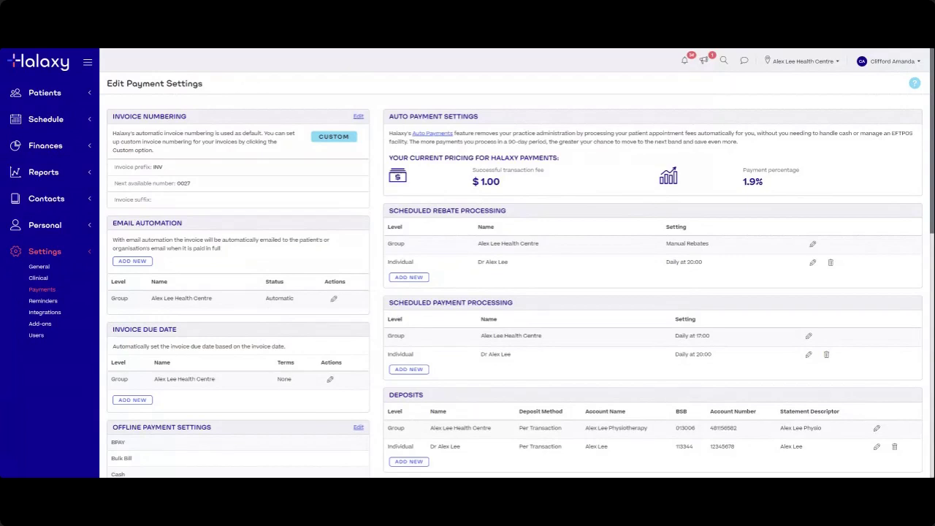
click(50, 150)
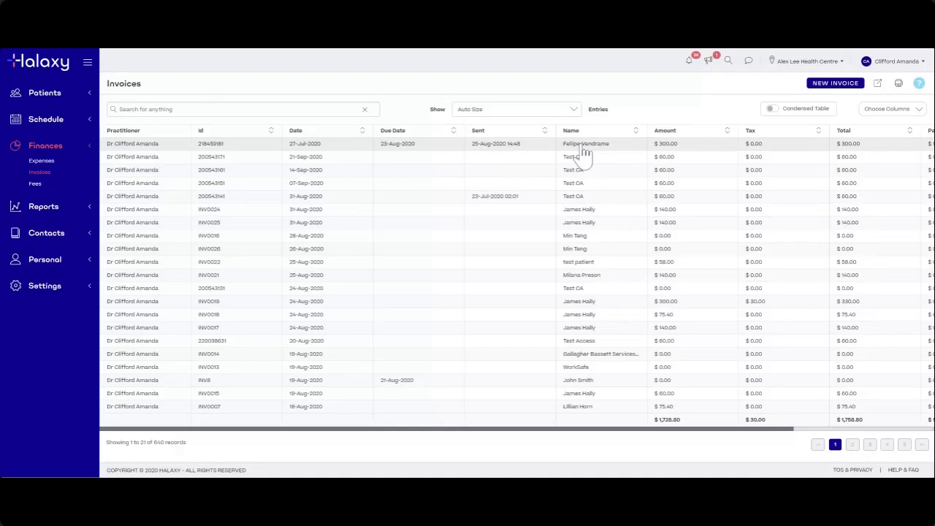
mouse_move(582, 146)
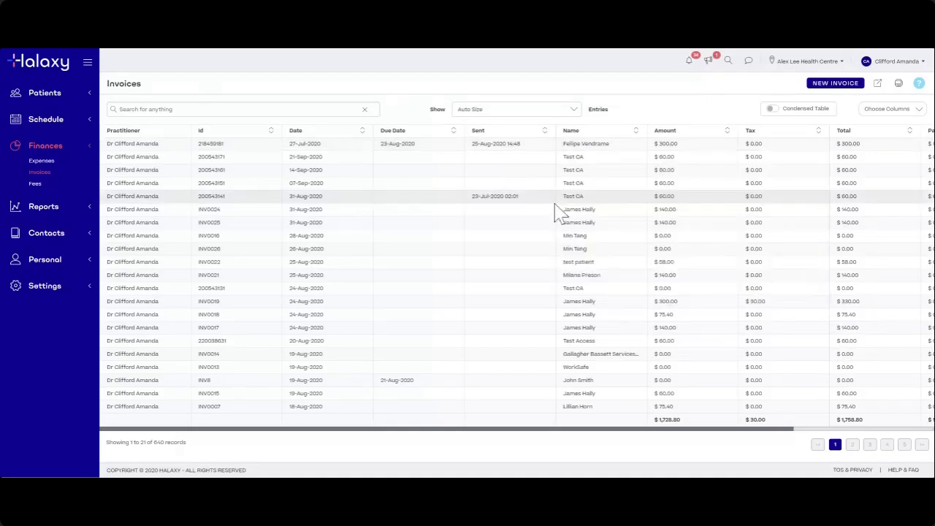
click(524, 200)
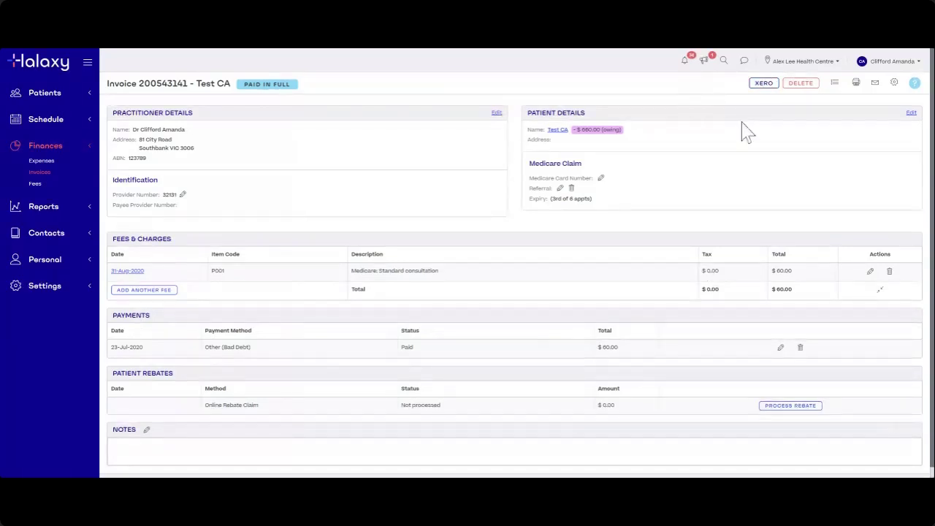
click(763, 86)
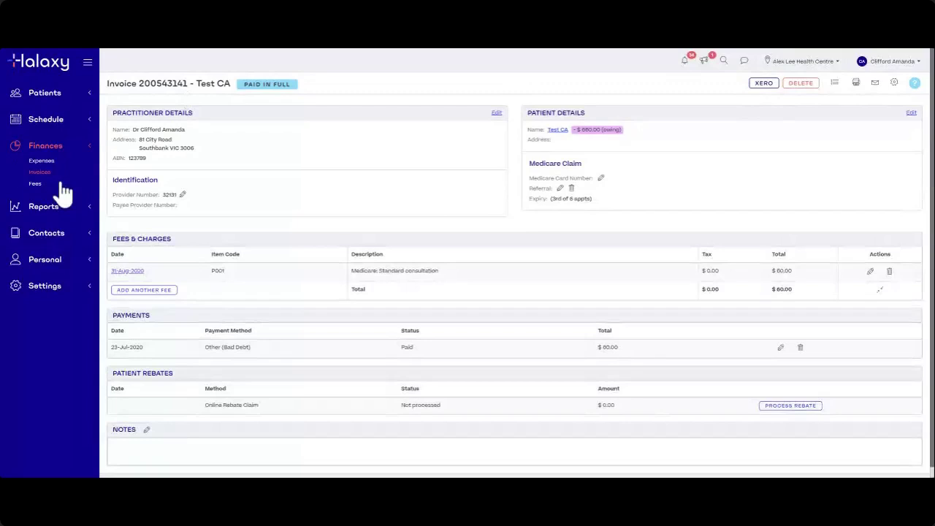
click(33, 166)
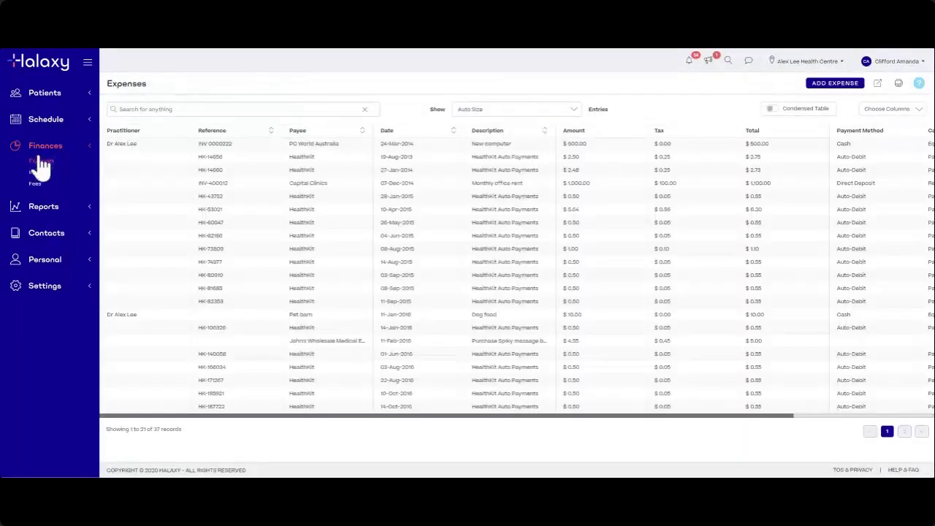
click(477, 149)
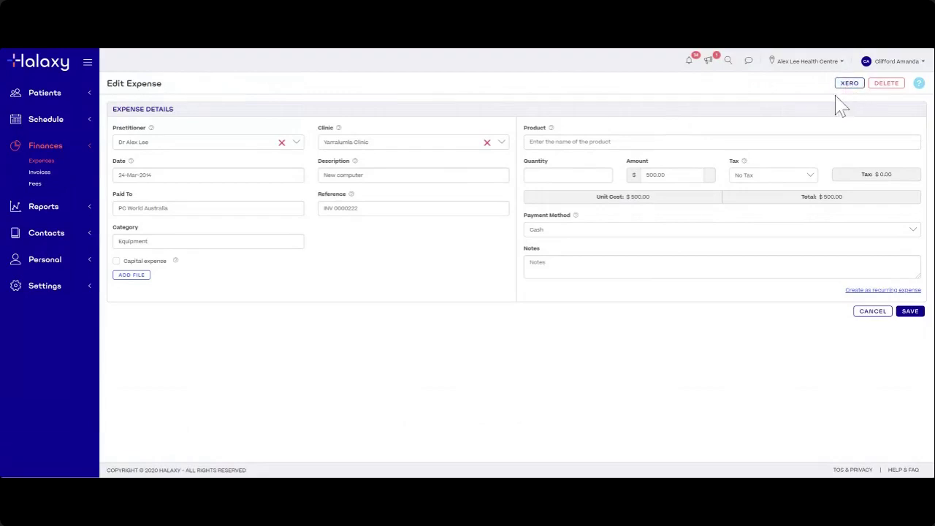
Open the unpaid invoice dated 14-Sep-2020 and view its Xero syncing history
click(44, 174)
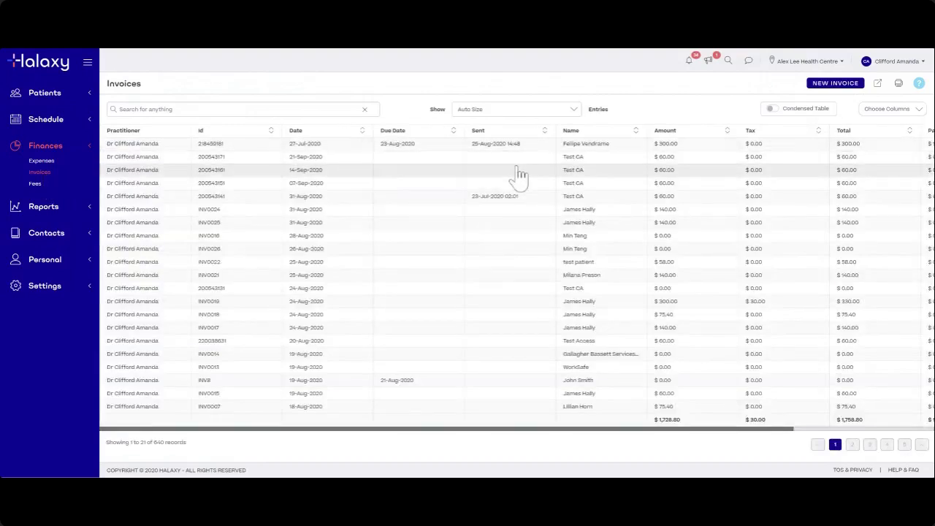
mouse_move(588, 183)
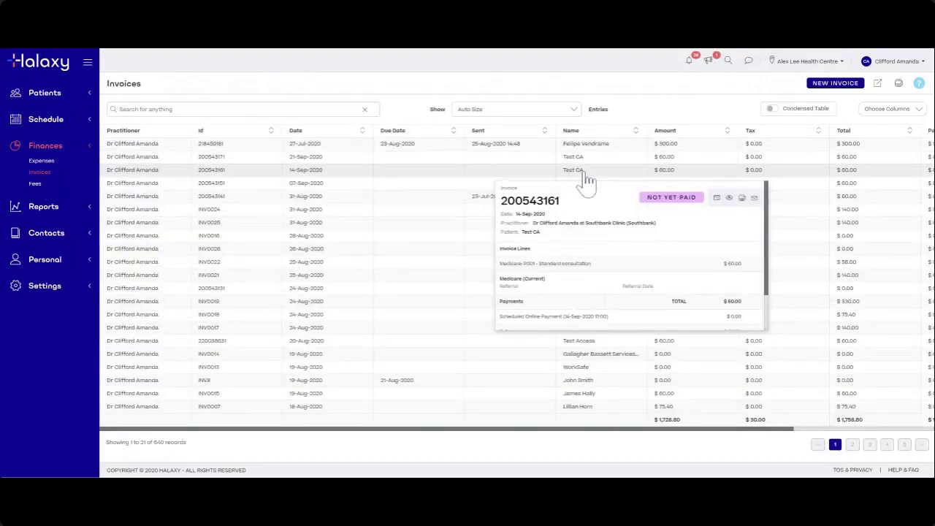
click(587, 179)
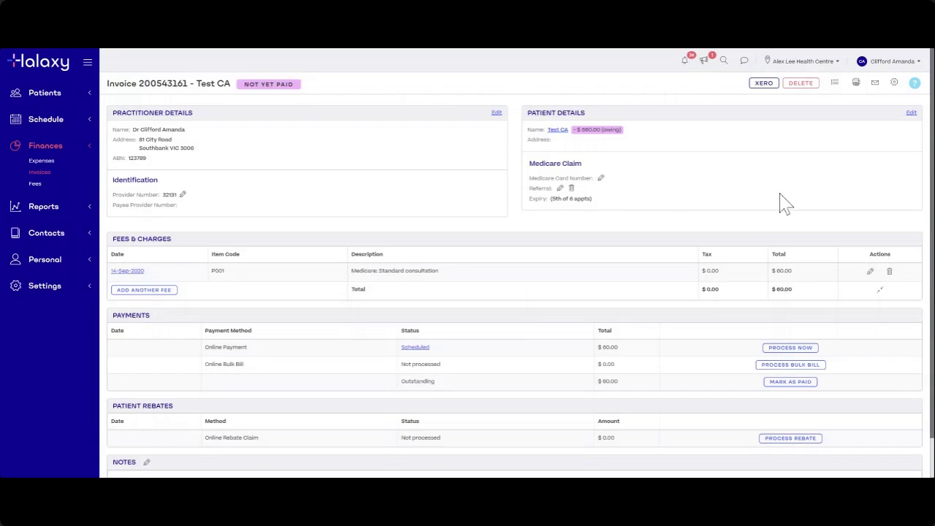
click(765, 84)
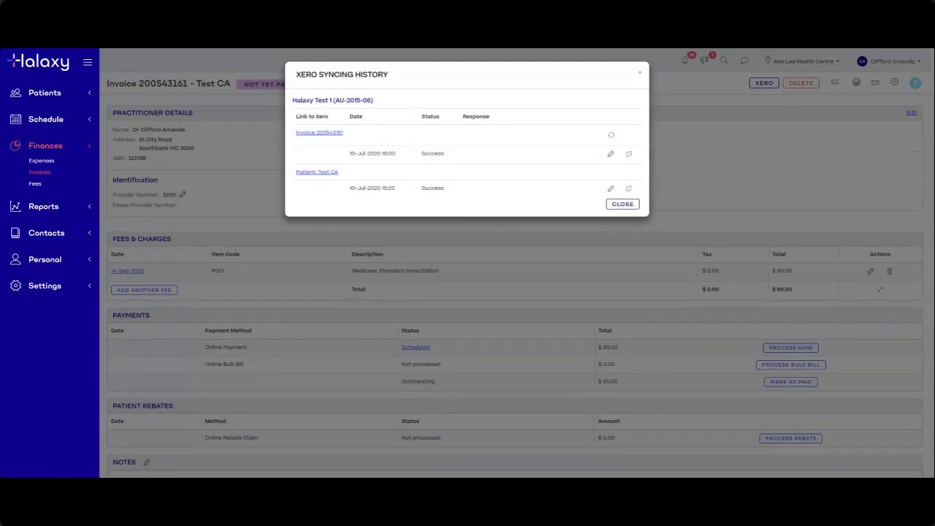
click(639, 75)
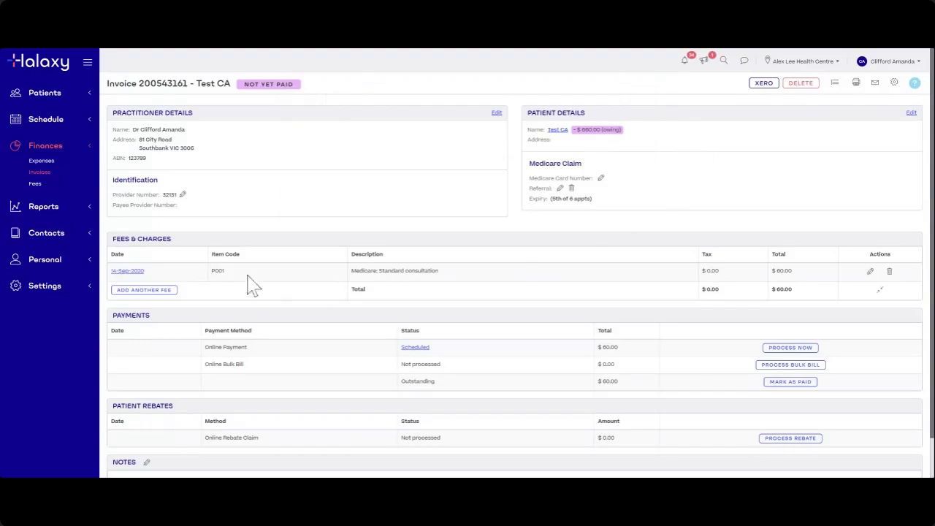
Reopen the 14-Sep-2020 invoice's syncing history and examine the invoice and patient links to Xero
drag(107, 83, 141, 84)
click(140, 83)
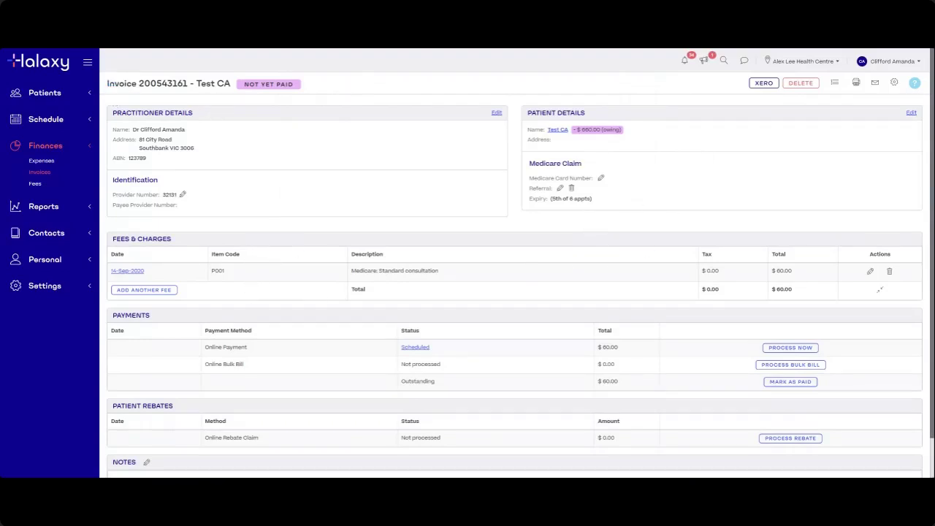
click(765, 85)
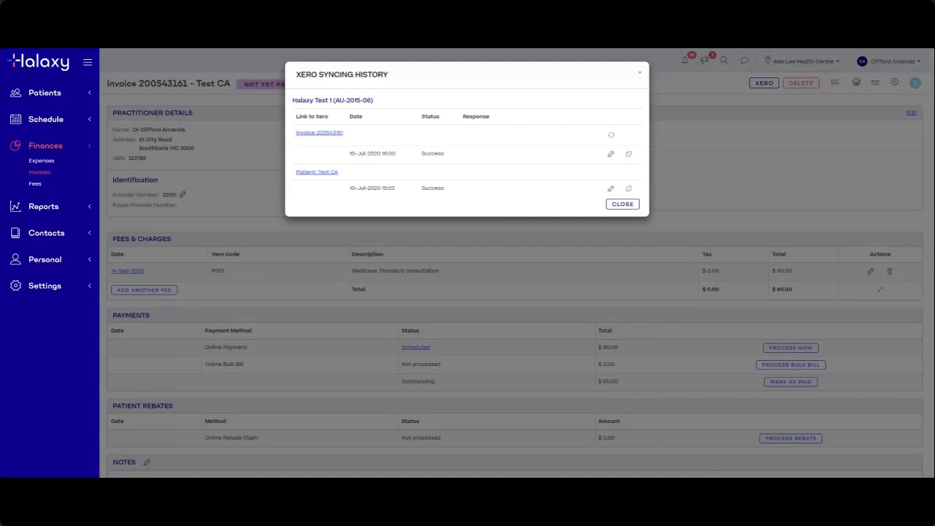
click(640, 76)
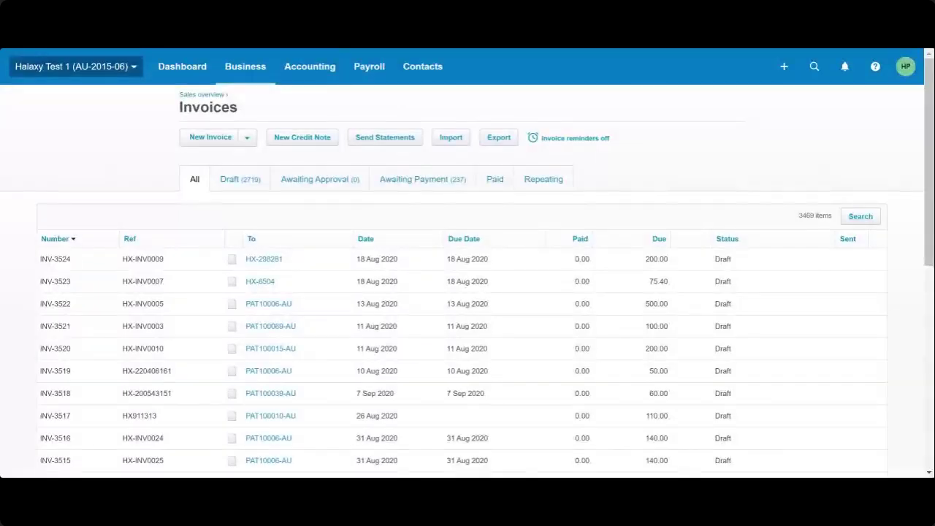
Start a new invoice in Xero and address it to an existing patient contact found by searching "pat"
drag(181, 107, 283, 122)
click(284, 121)
click(208, 148)
click(209, 149)
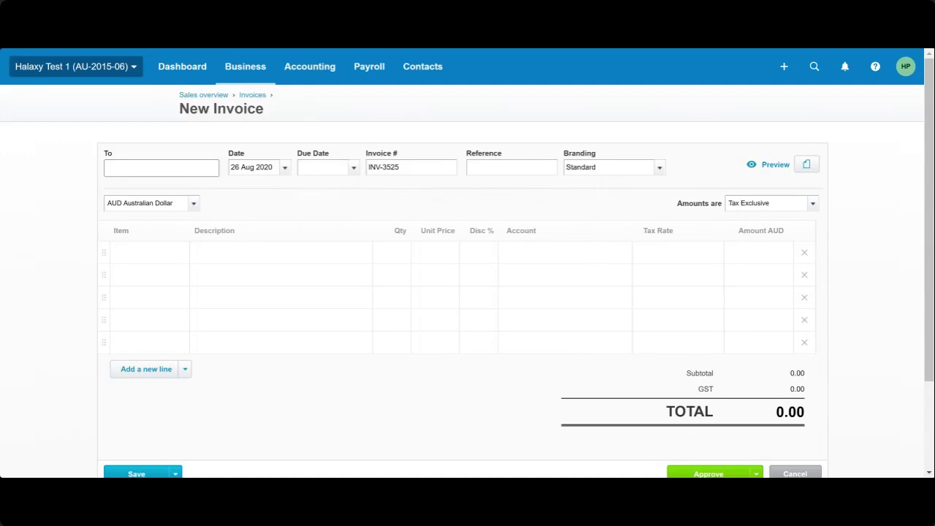
text(pat)
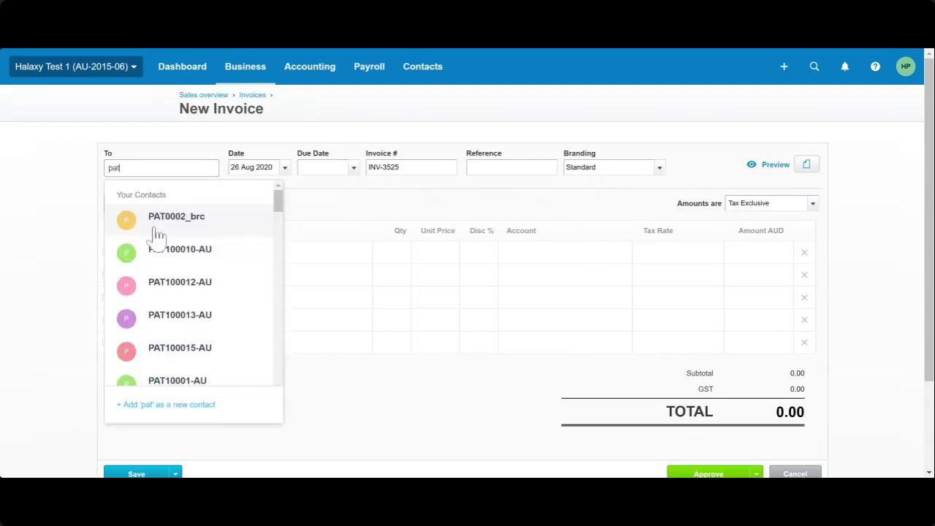
click(203, 287)
mouse_move(120, 169)
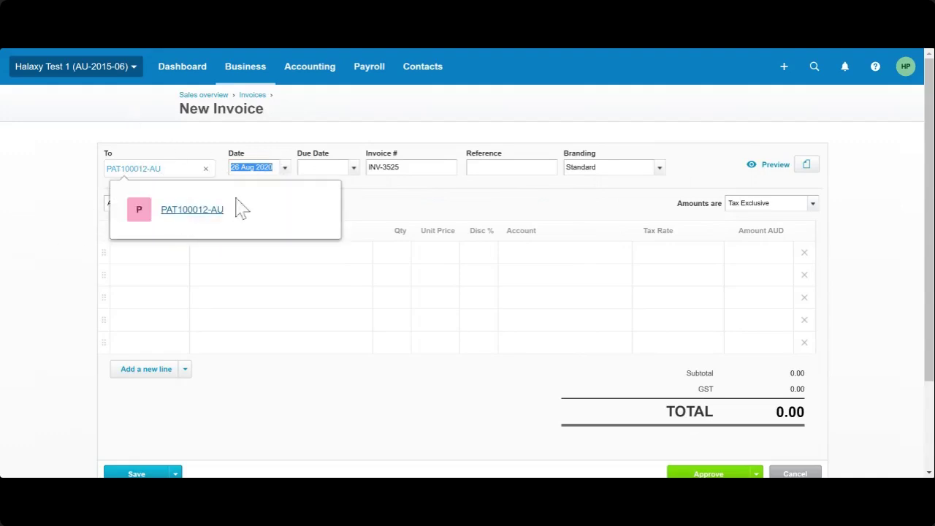
Add a line to the invoice with the description "Private fee" and quantity 1
click(247, 255)
click(163, 260)
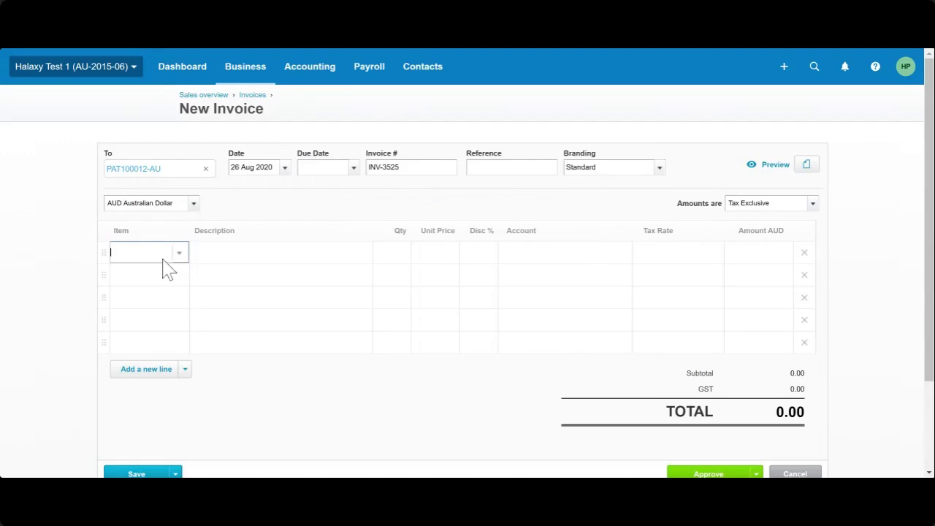
text(1)
key(Tab)
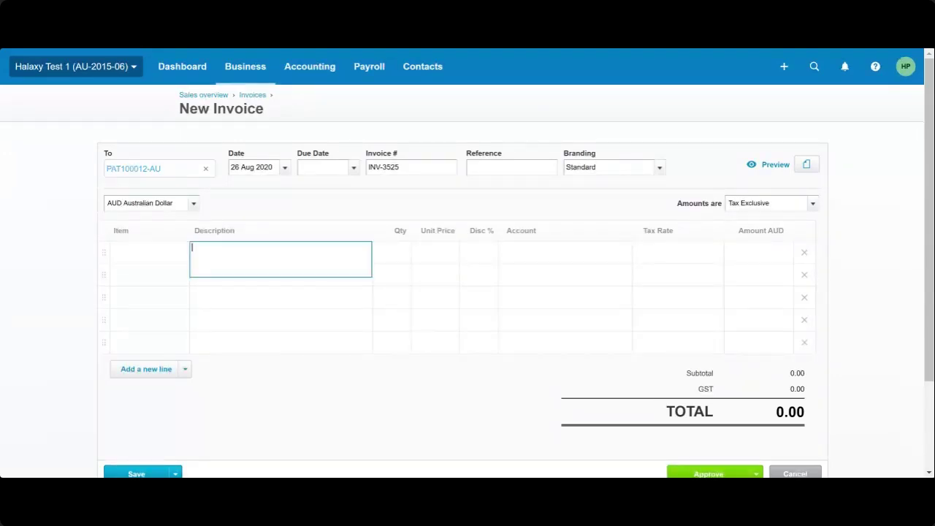
text(Private fee)
key(Tab)
text(1)
key(Tab)
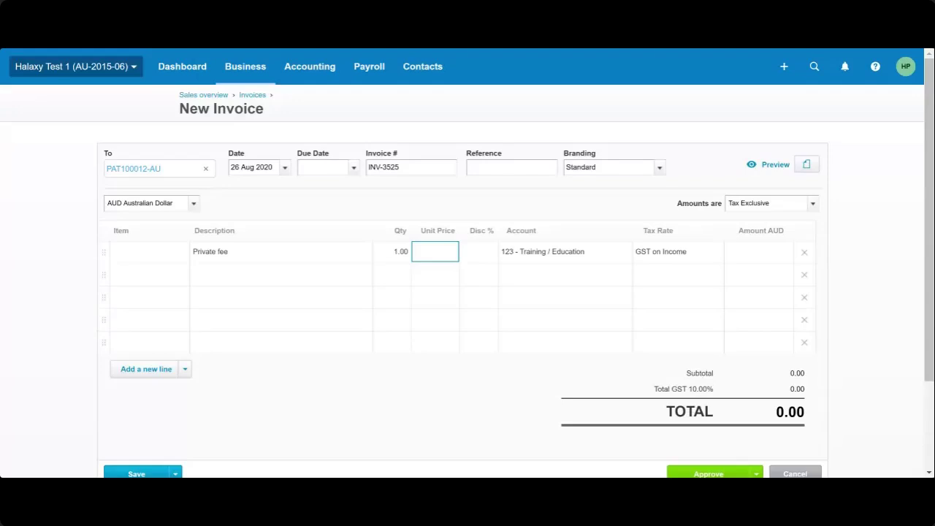
Set the Private fee line's unit price to 140 and discount to 0, keeping the default account and tax rate
text(140)
key(Tab)
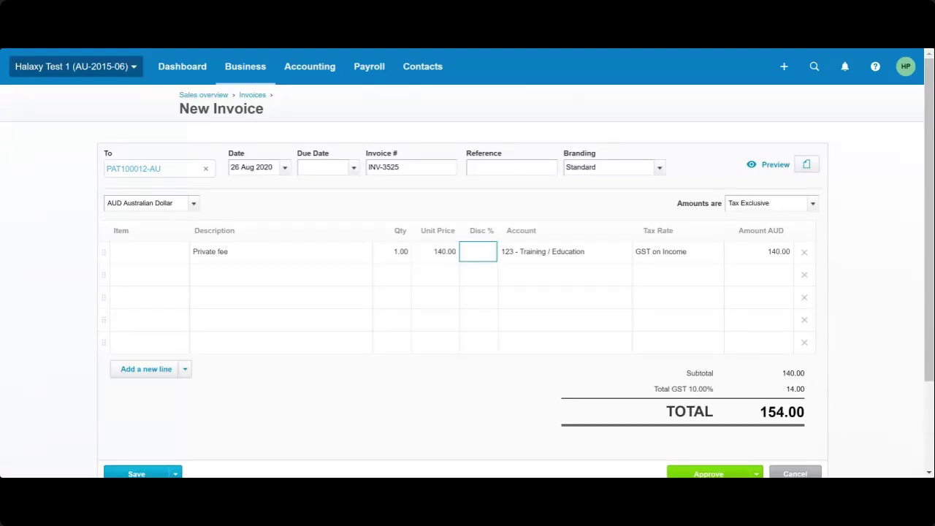
text(0)
key(Tab)
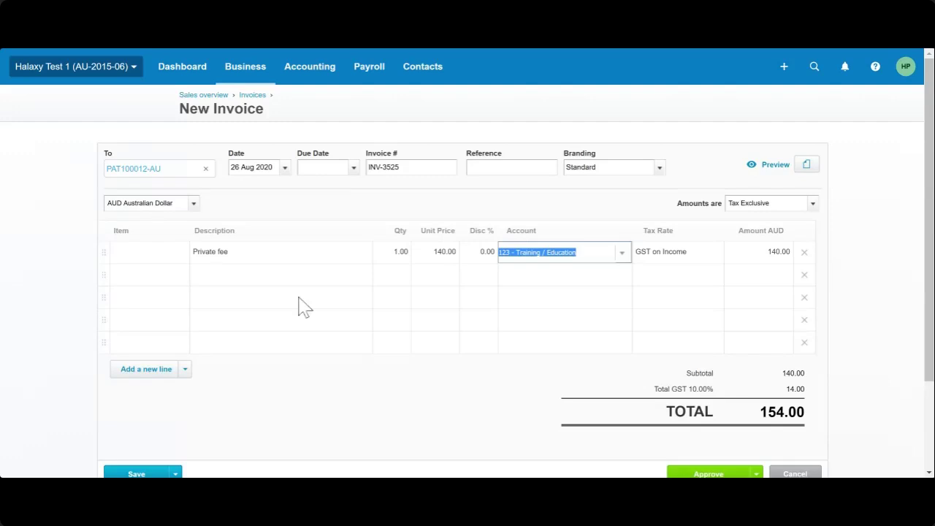
key(Tab)
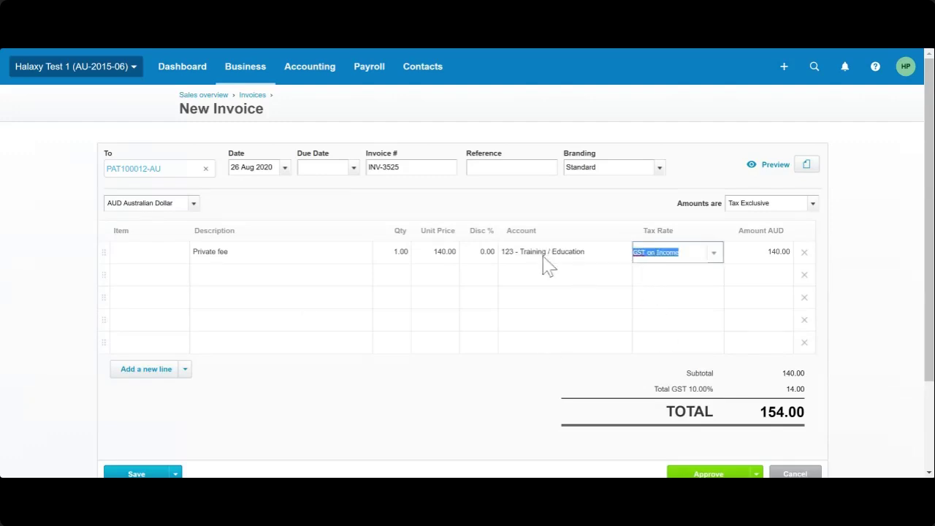
Save the Private fee invoice as a draft and open the saved invoice
click(665, 374)
scroll(451, 425, down, 3)
click(136, 374)
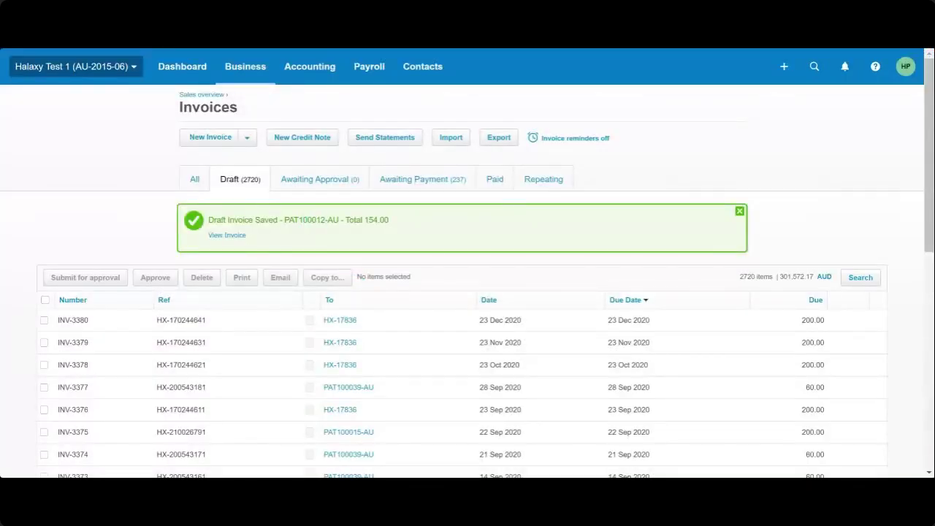
click(227, 235)
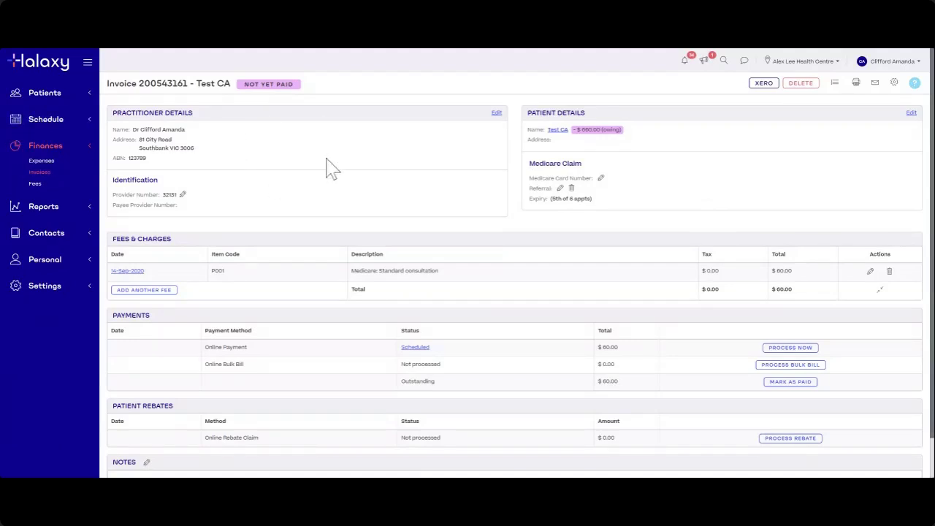
Switch to Halaxy and examine the invoice number in the heading of the unpaid 14-Sep-2020 invoice
drag(139, 83, 188, 84)
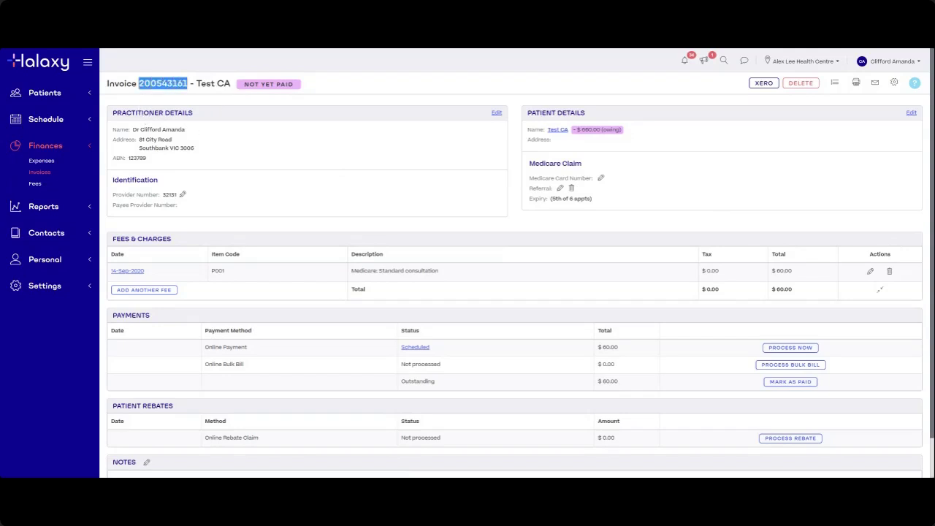
click(146, 94)
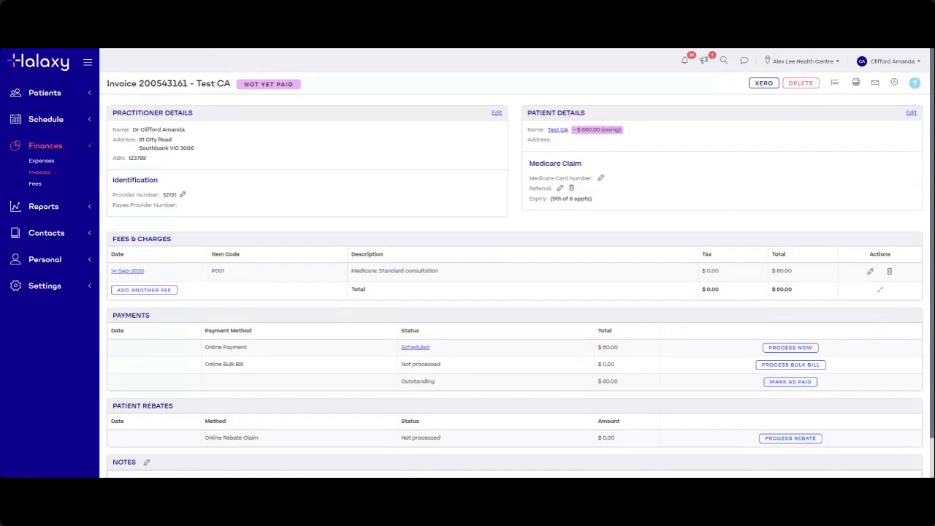
double_click(163, 83)
click(183, 105)
drag(138, 83, 187, 83)
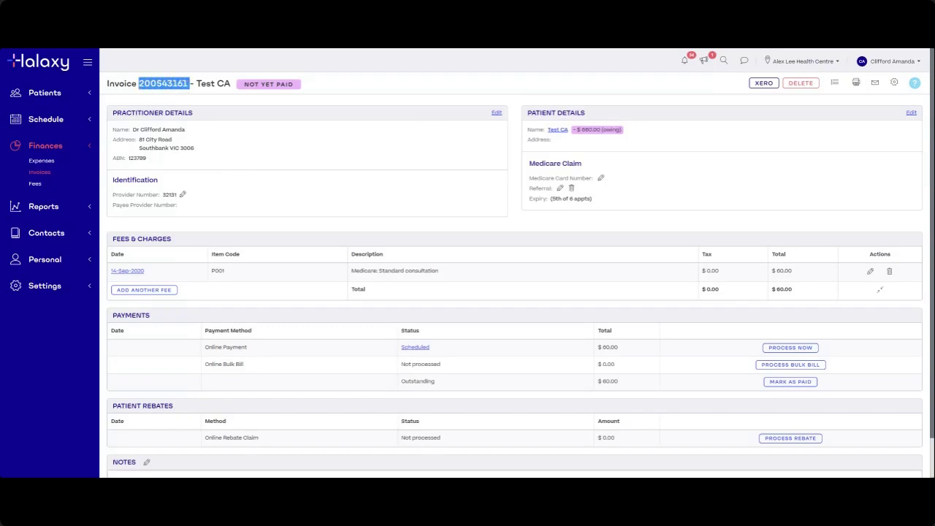
click(173, 102)
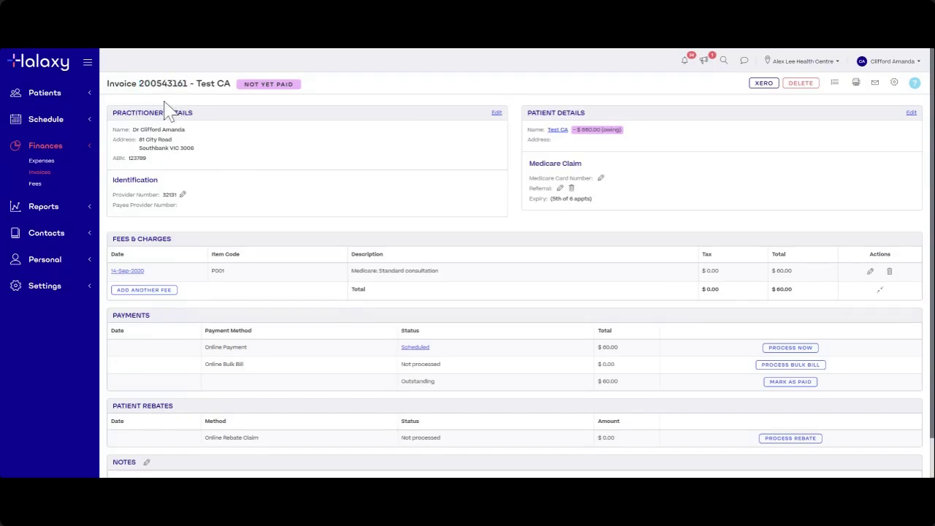
Create a new Halaxy invoice for the patient record "test patient", keeping the default practitioner and location
click(43, 175)
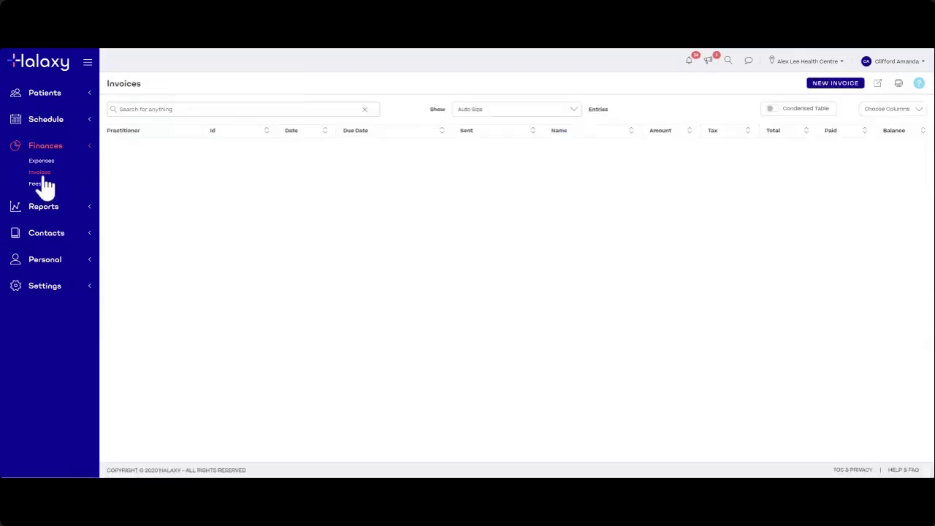
click(833, 84)
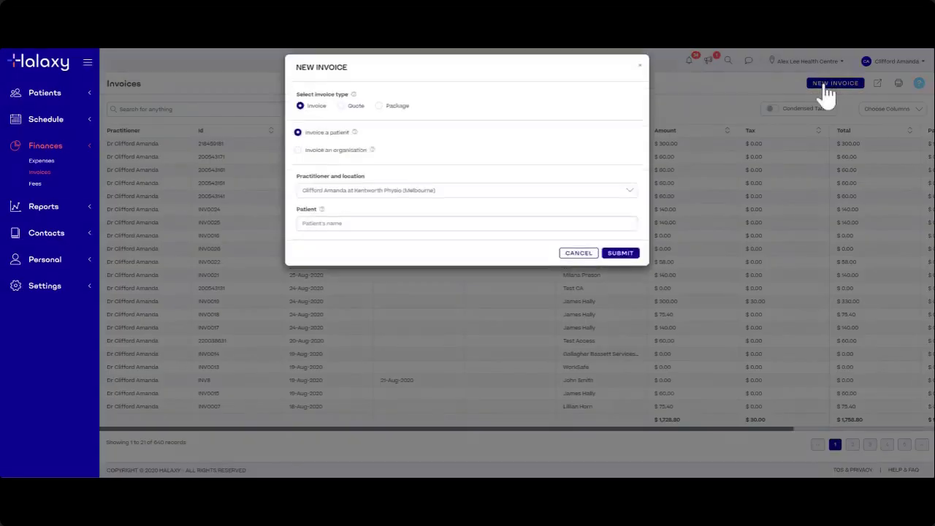
click(461, 230)
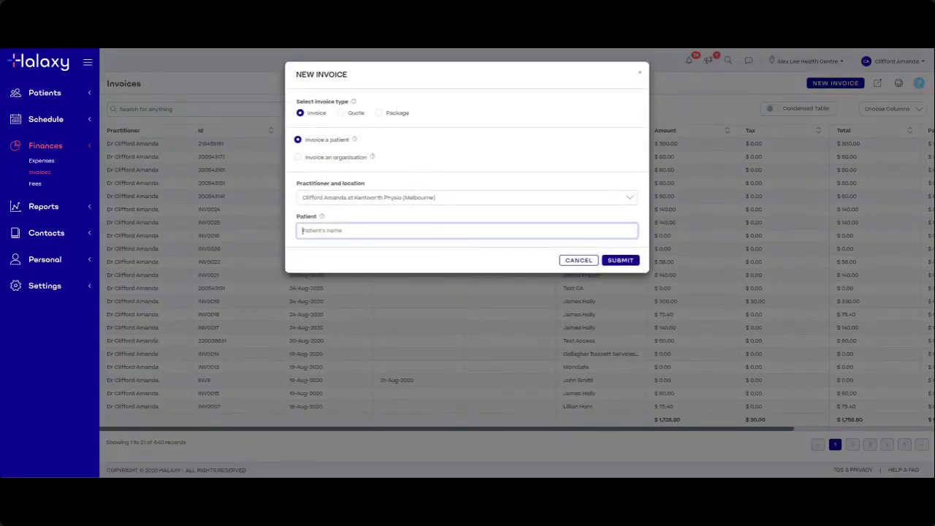
text(test)
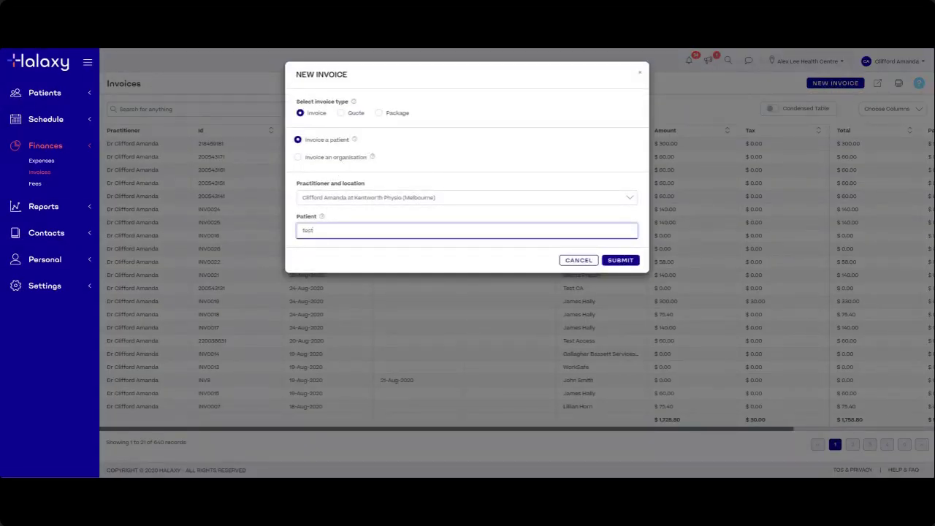
click(375, 257)
click(617, 260)
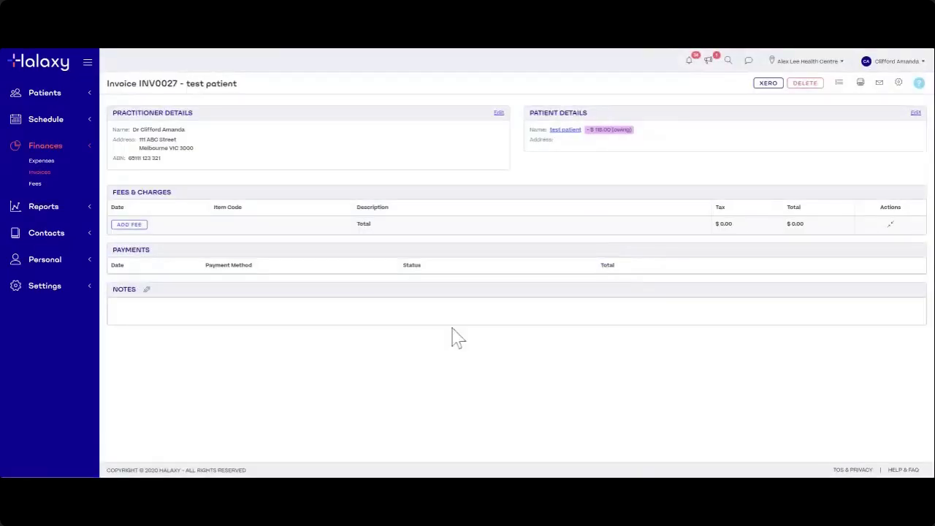
Add a Xero sync record to the new invoice, entering the Xero invoice's ID as the Sync ID, and save it
click(769, 84)
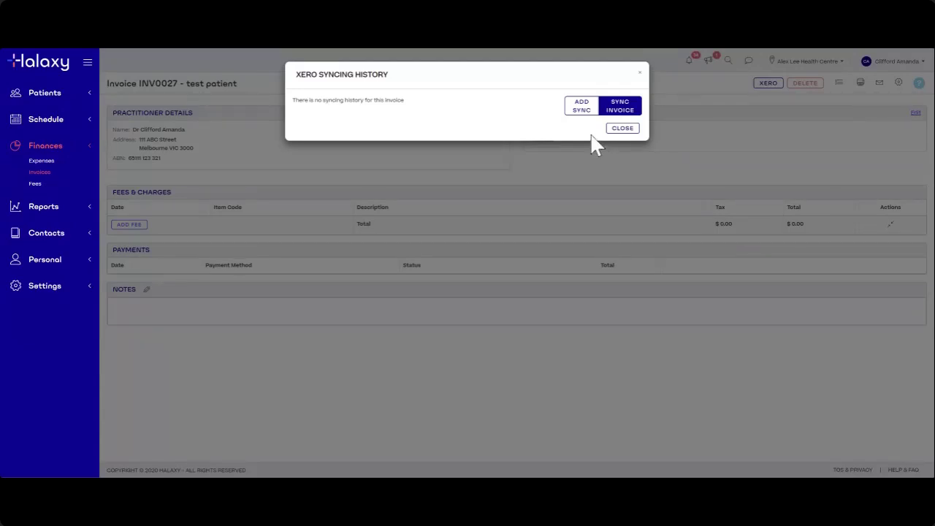
click(583, 110)
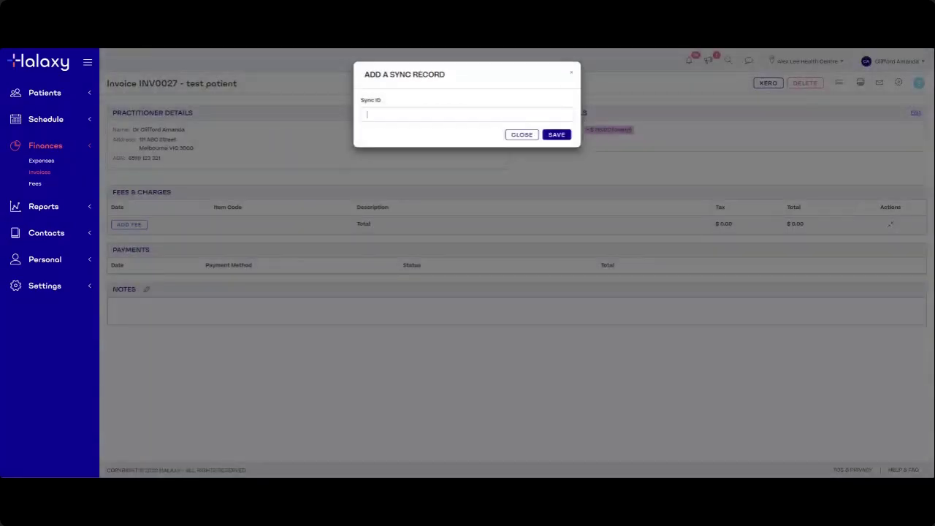
text(bceda120-6a13-480b-b30c-18346a03aca4)
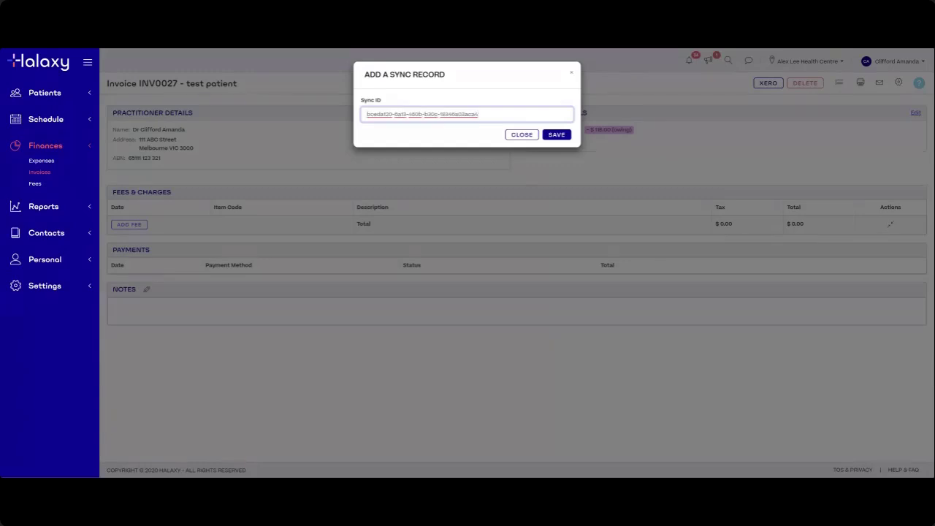
mouse_move(478, 114)
mouse_down()
mouse_move(359, 124)
mouse_move(479, 115)
mouse_up()
click(346, 117)
click(479, 115)
click(565, 139)
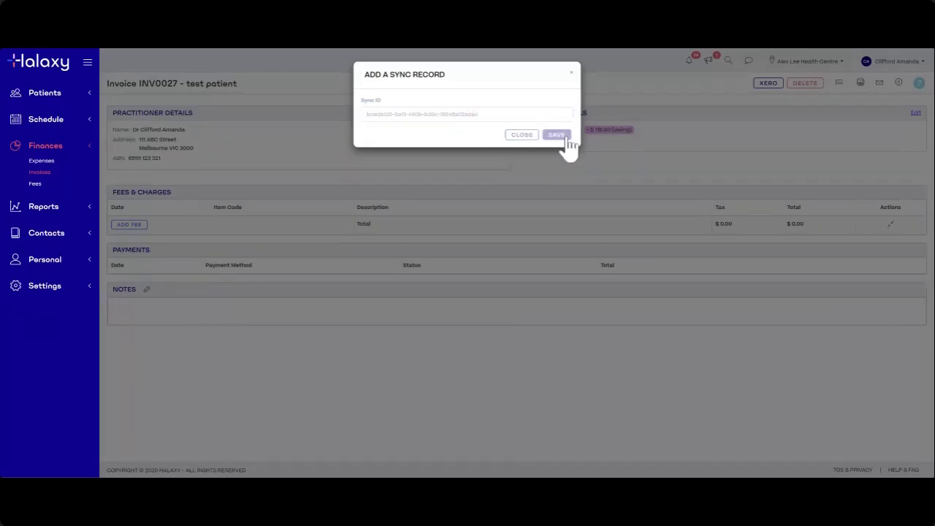
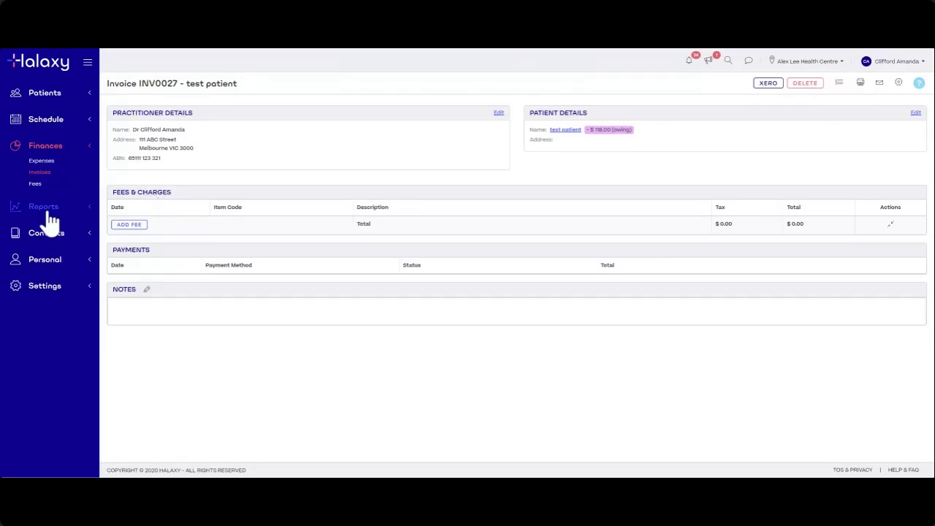
Run a new finance report of type Xero Syncing for all connections, without date or sync status filters
click(45, 214)
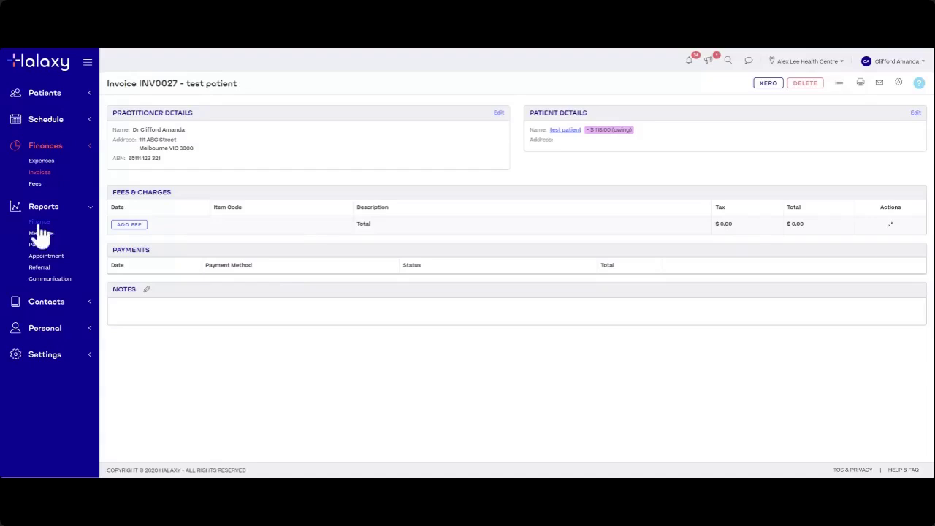
click(38, 228)
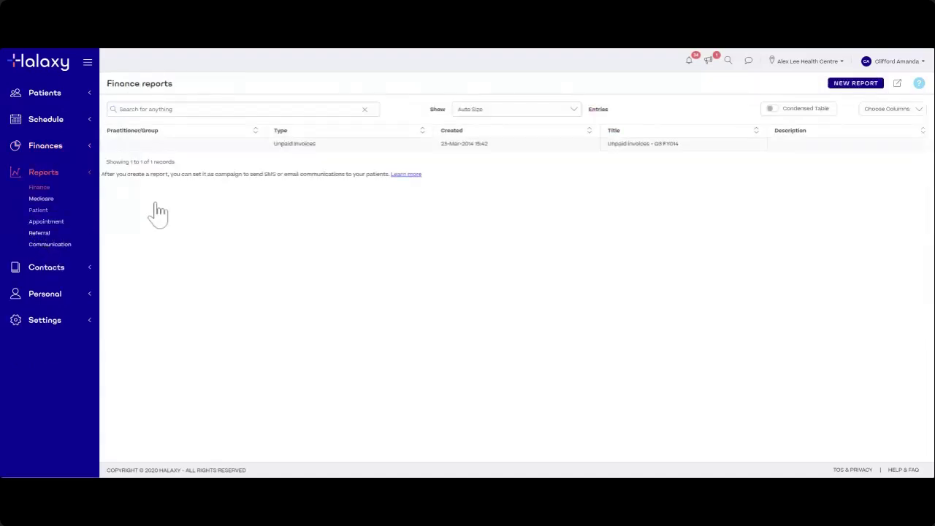
click(864, 89)
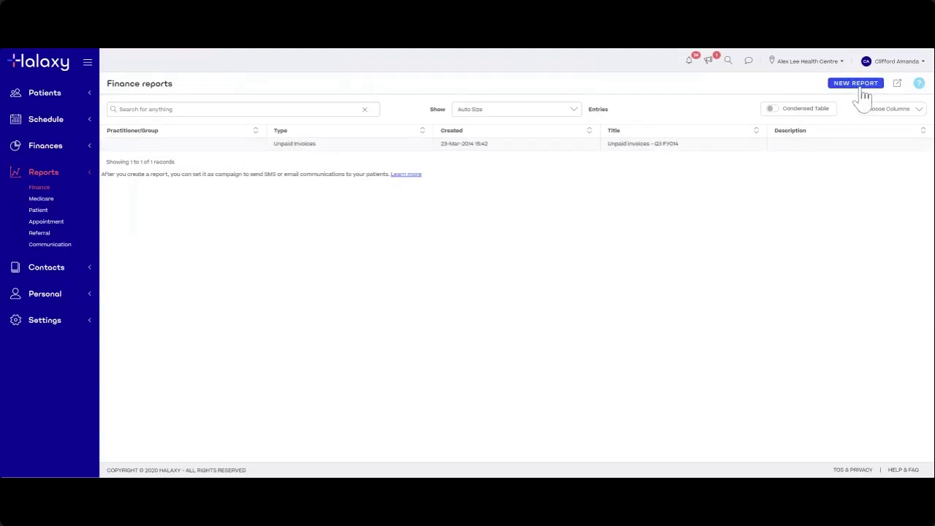
click(268, 137)
scroll(299, 227, down, 3)
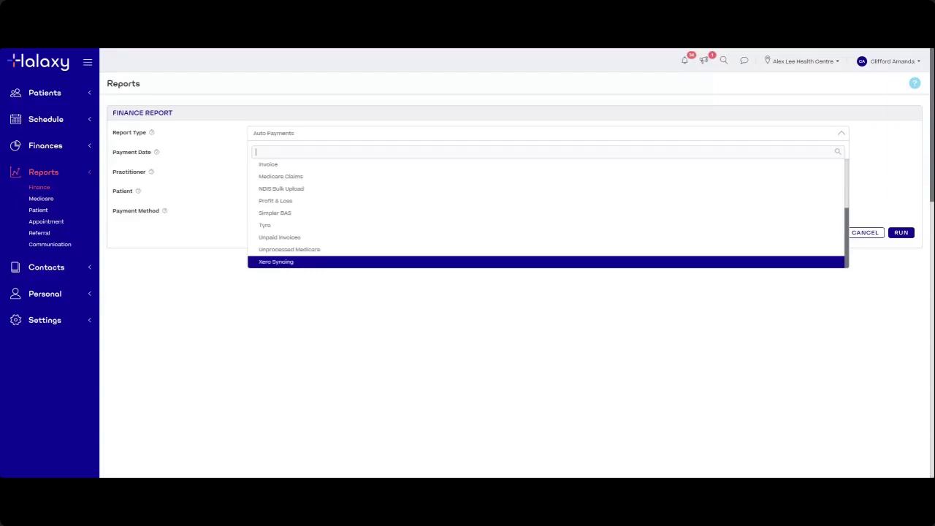
click(258, 263)
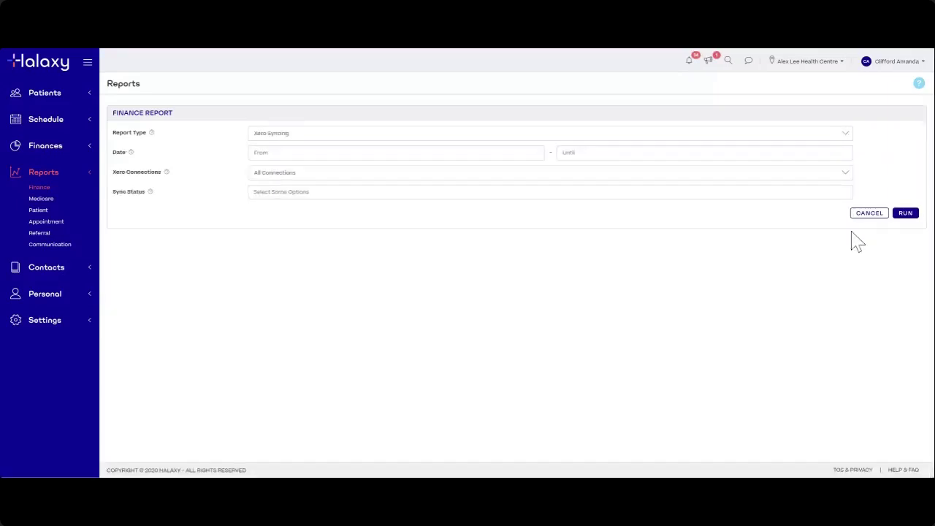
click(908, 214)
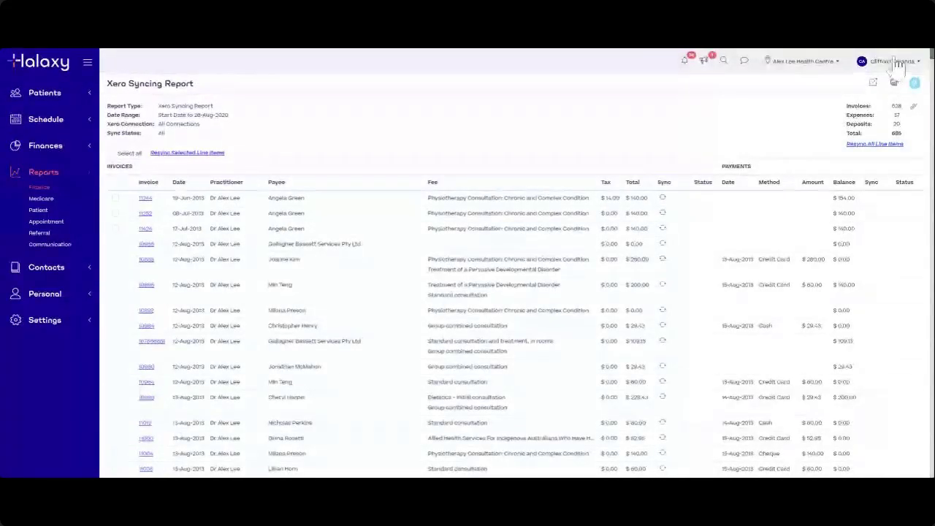
Examine the Xero Syncing Report's latest invoices and its Expenses section, down to the Deposit section
drag(931, 60, 931, 453)
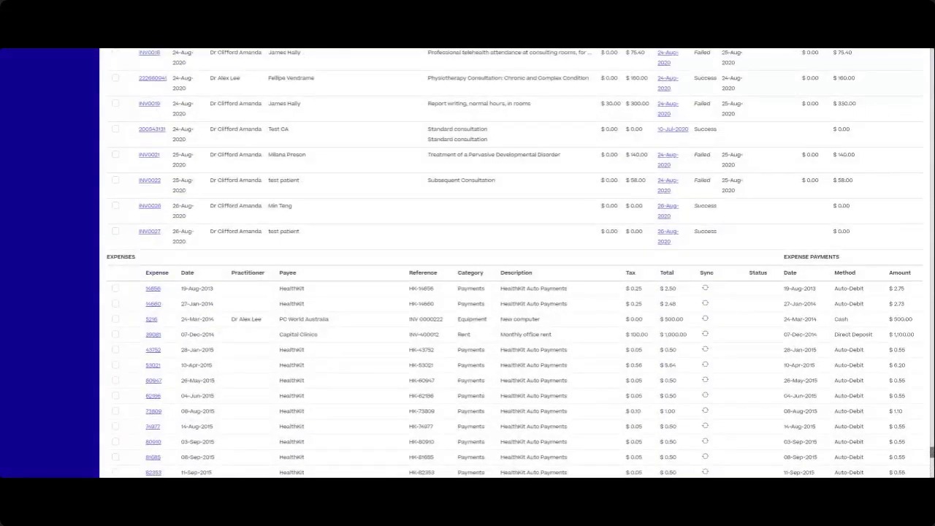
drag(146, 267, 128, 257)
scroll(146, 274, down, 3)
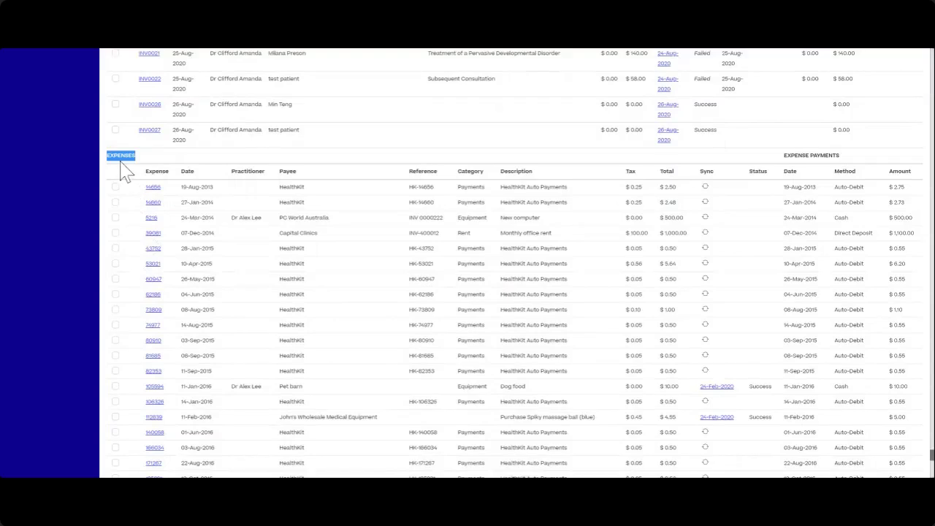
click(438, 203)
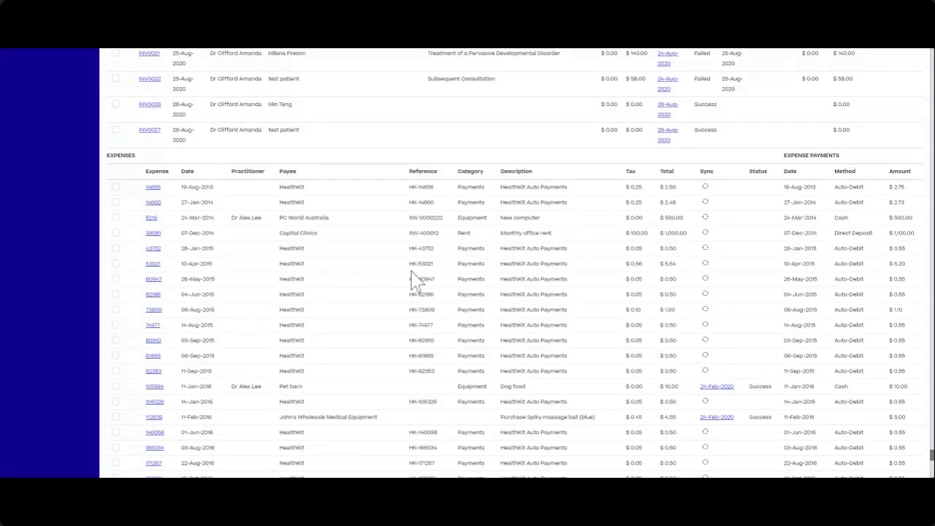
scroll(382, 314, down, 4)
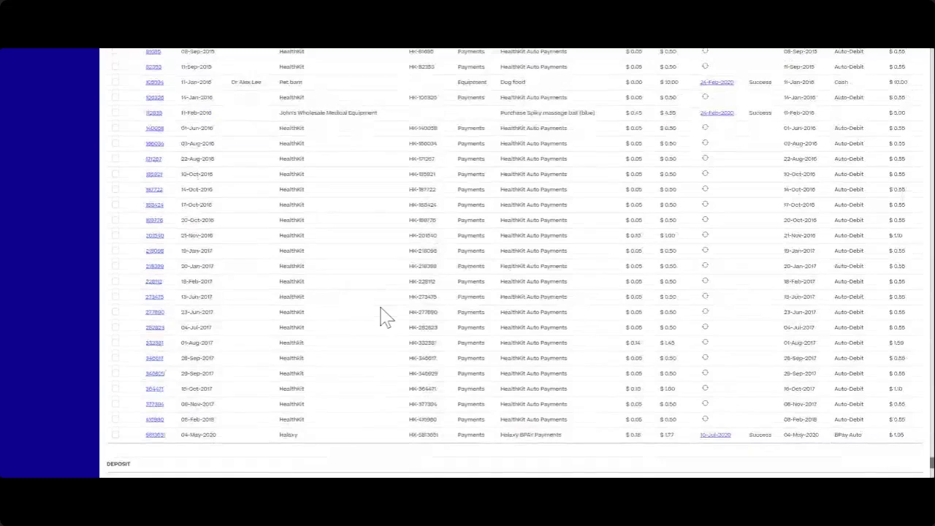
Examine the synced expenses and latest invoices in the Xero Syncing Report, and return to the report's beginning
scroll(348, 380, up, 4)
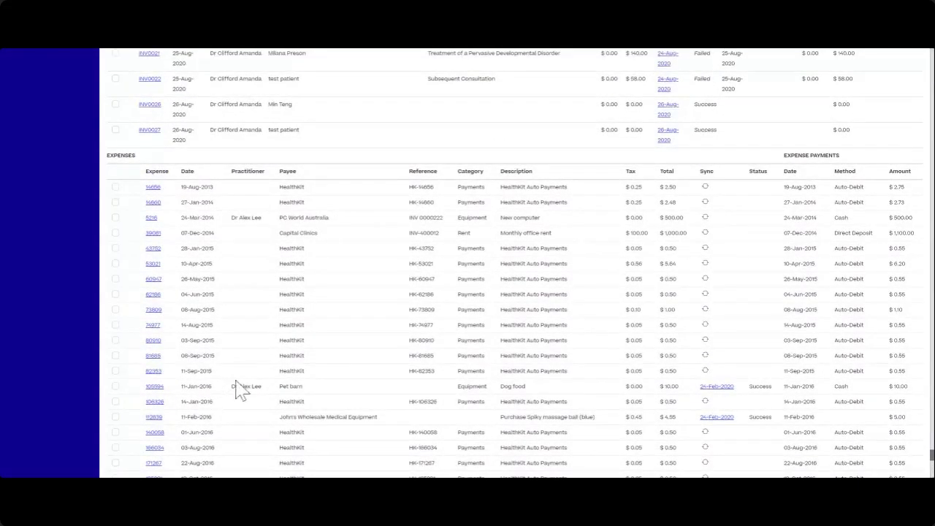
drag(230, 386, 297, 388)
click(313, 397)
drag(526, 387, 501, 386)
click(564, 395)
scroll(454, 413, up, 3)
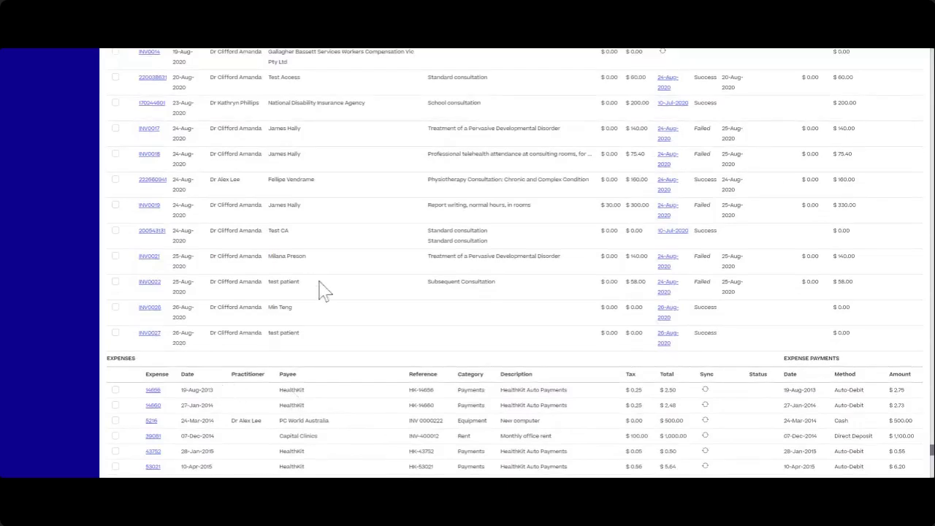
scroll(191, 407, down, 3)
scroll(192, 408, up, 6)
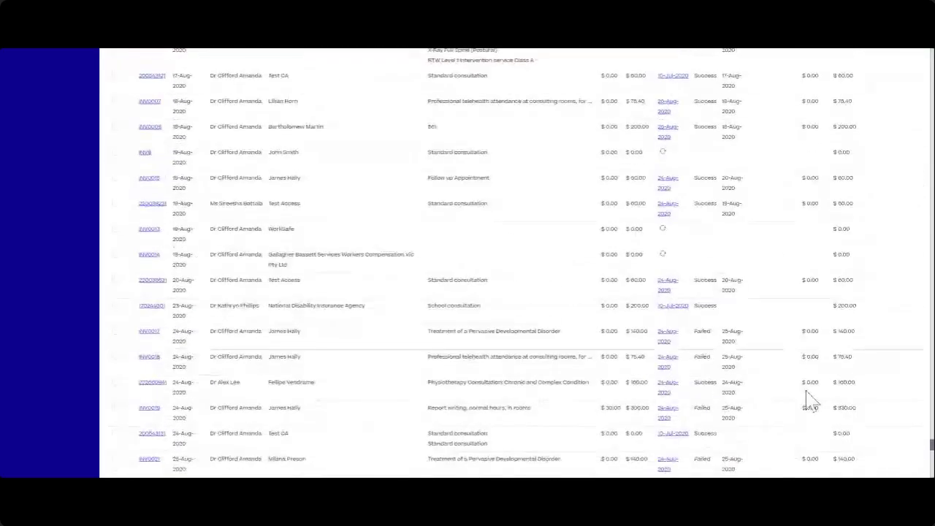
drag(928, 457, 928, 62)
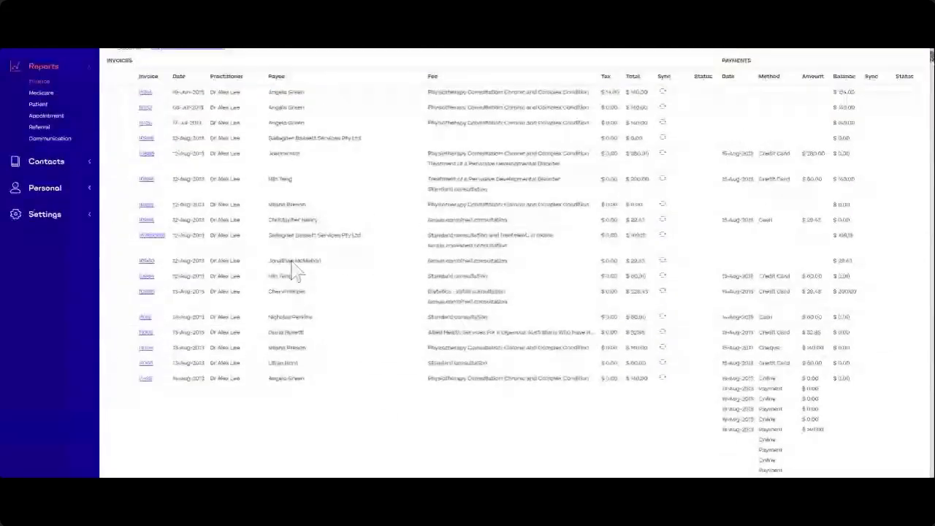
scroll(293, 276, up, 2)
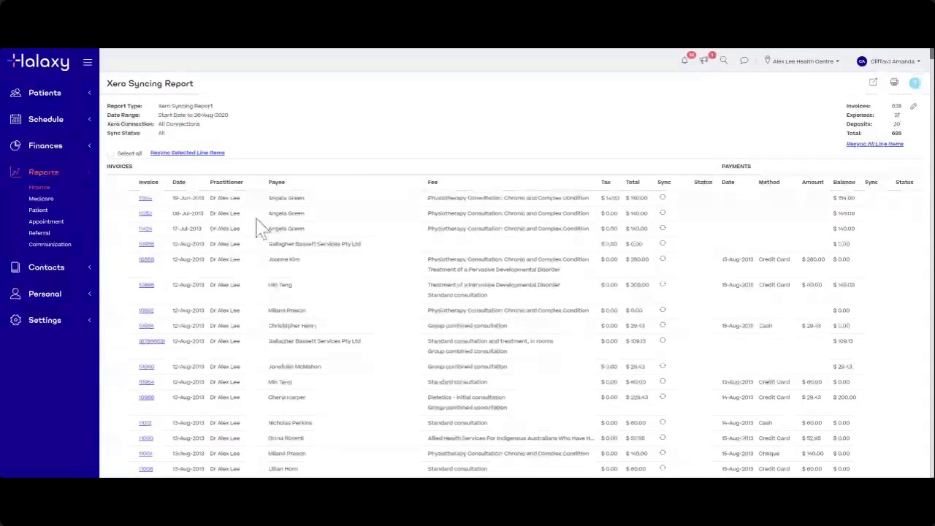
Select all line items in the Xero Syncing Report and clear the selection again
click(110, 154)
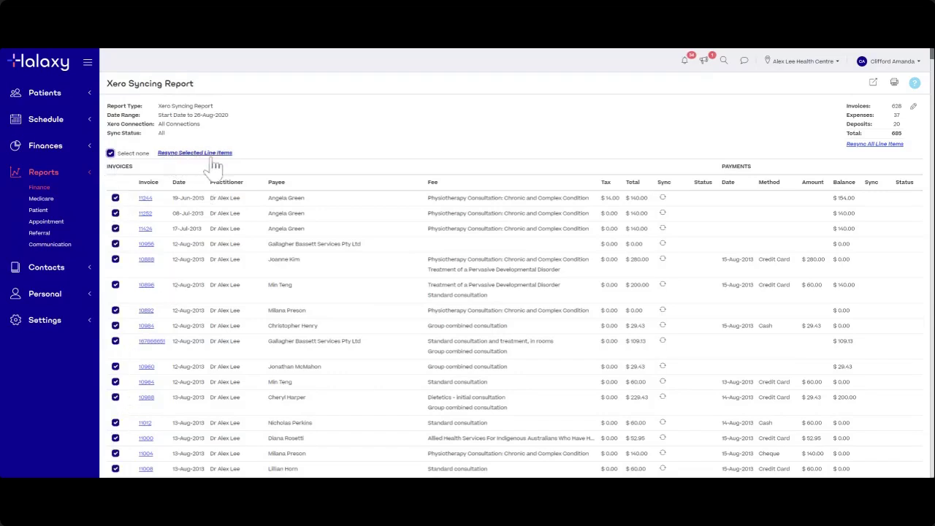
click(112, 154)
click(111, 154)
click(110, 154)
Preview the bulk resync summary for the first, fourth and sixth invoices, cancel it, and clear the selection
click(115, 198)
click(115, 243)
click(115, 284)
click(195, 157)
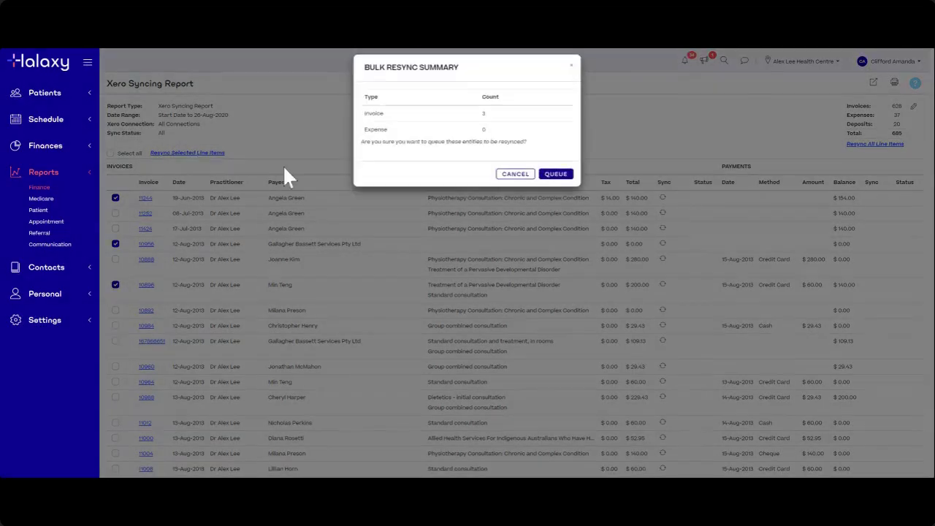
click(516, 183)
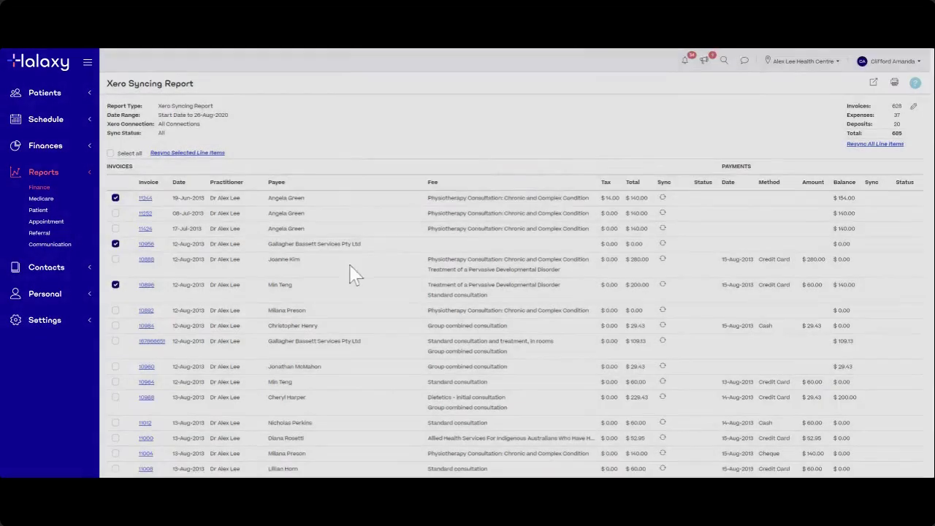
click(115, 284)
click(116, 244)
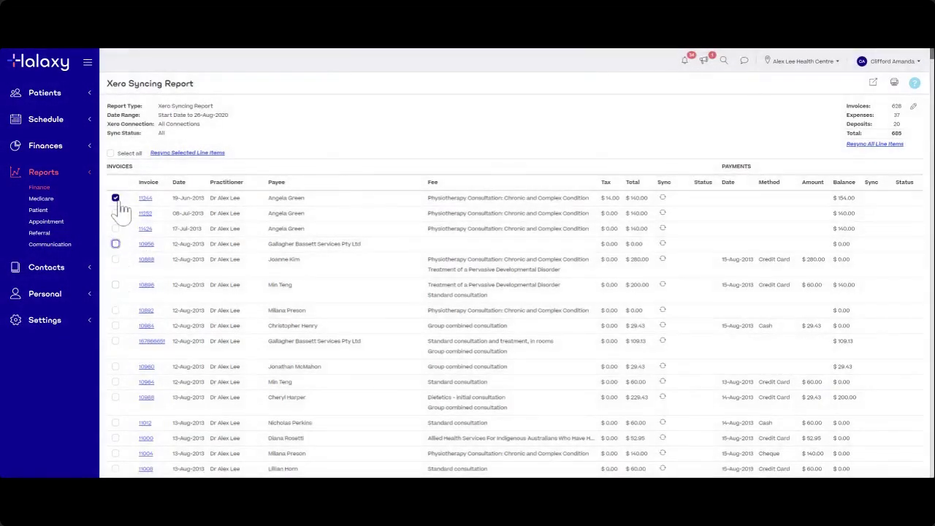
click(116, 197)
click(116, 198)
View the group-level accounting software connection options in the payment settings, and close them without connecting
click(45, 320)
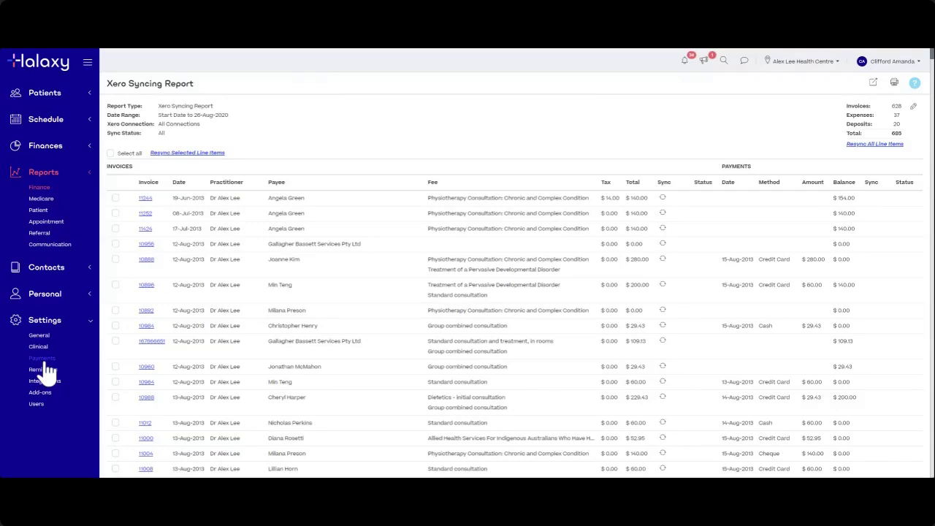
click(44, 358)
scroll(201, 344, down, 3)
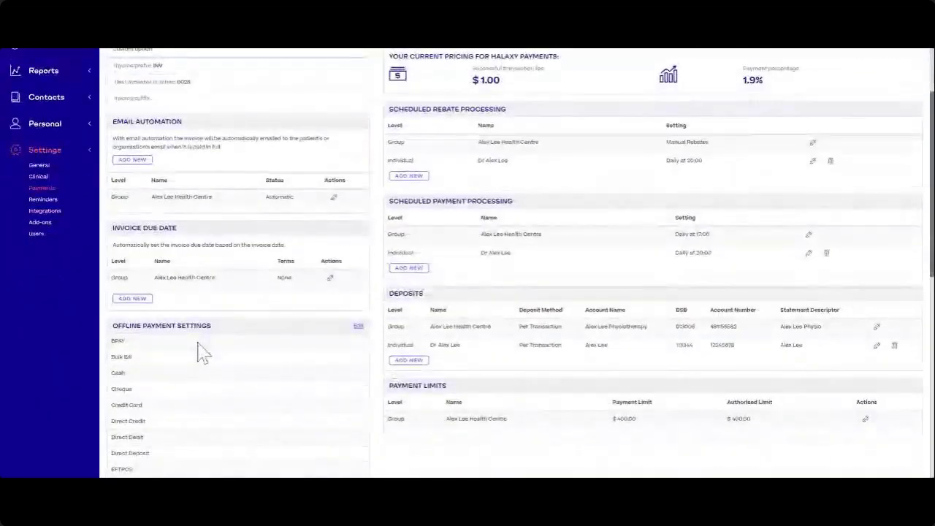
scroll(203, 354, down, 10)
click(134, 444)
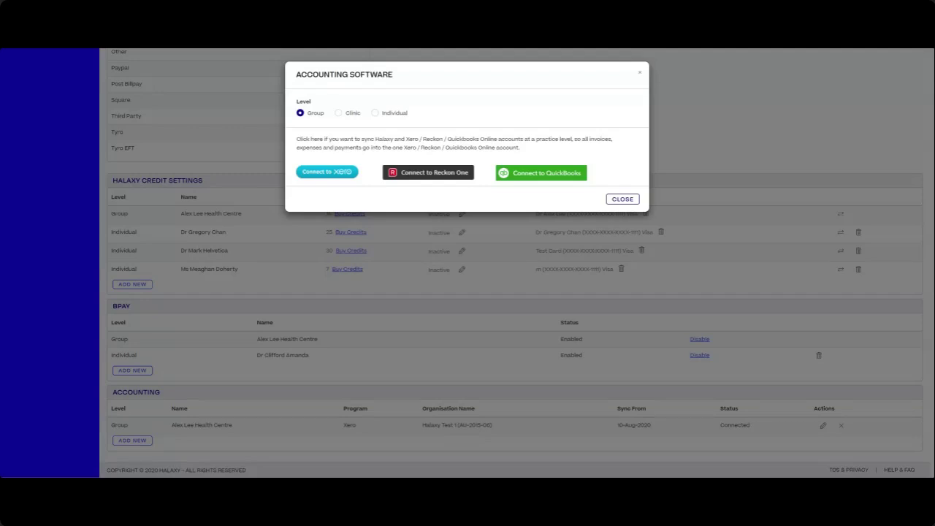
click(633, 203)
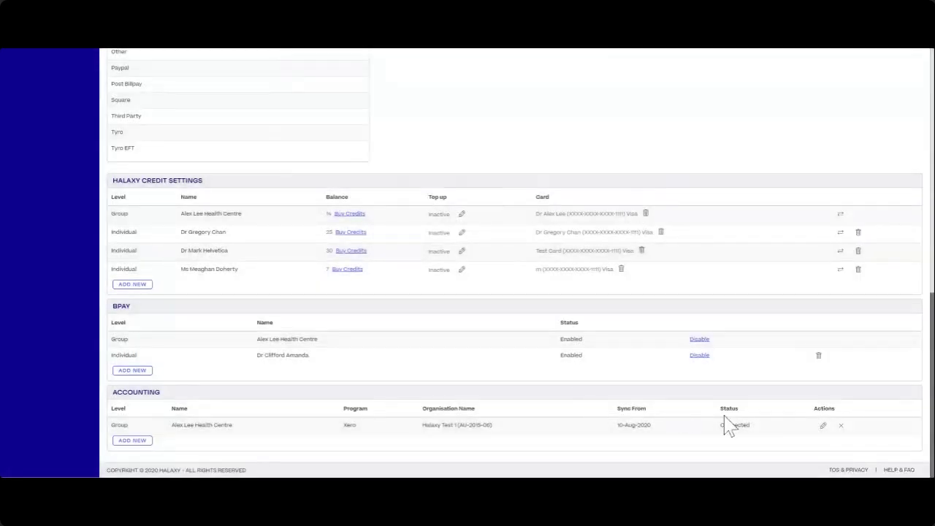
Review the option to sync Halaxy Auto Payment charges as an expense in the Xero connection, and submit with it enabled
click(826, 428)
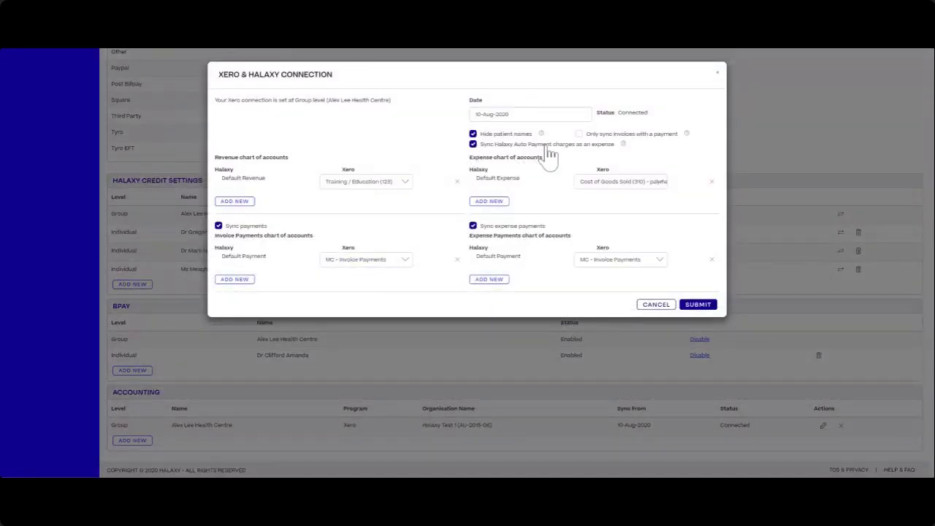
click(473, 144)
click(473, 144)
mouse_move(625, 144)
click(475, 145)
click(474, 145)
click(707, 304)
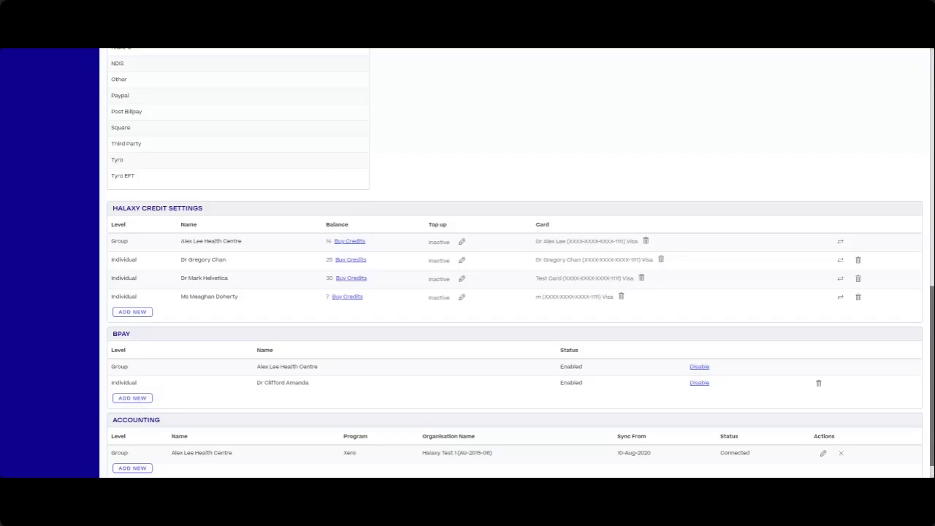
Enable "Only sync invoices with a payment" in the group's Xero connection under the Accounting settings
scroll(517, 267, down, 1)
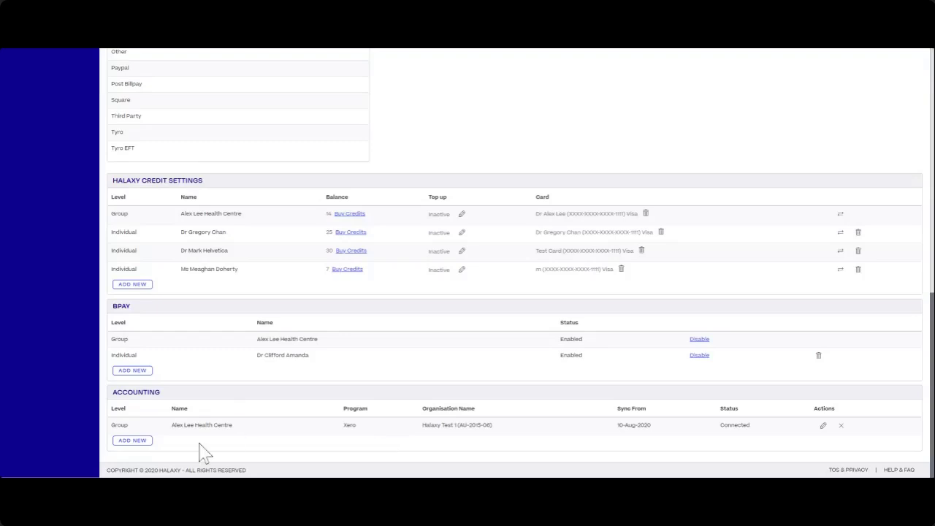
scroll(119, 395, up, 1)
scroll(117, 388, up, 10)
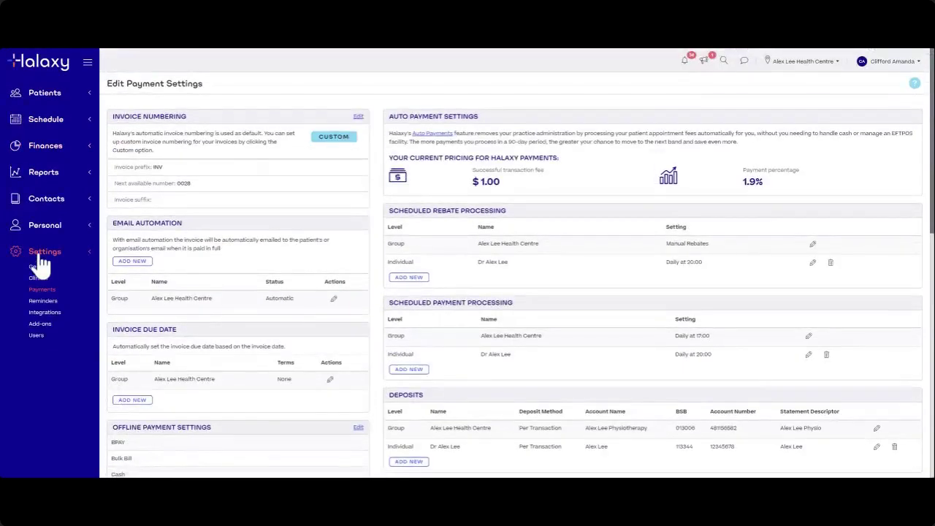
scroll(355, 349, down, 10)
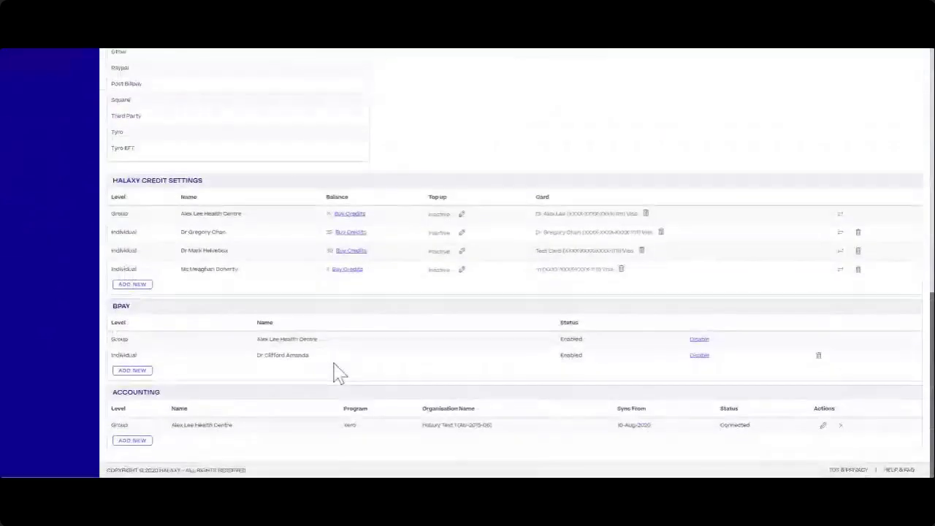
drag(111, 399, 165, 394)
click(165, 395)
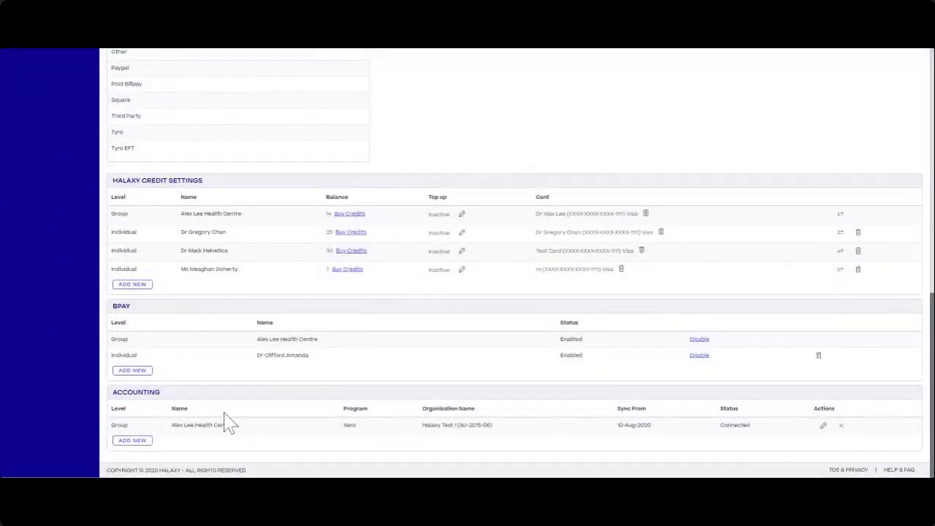
click(823, 425)
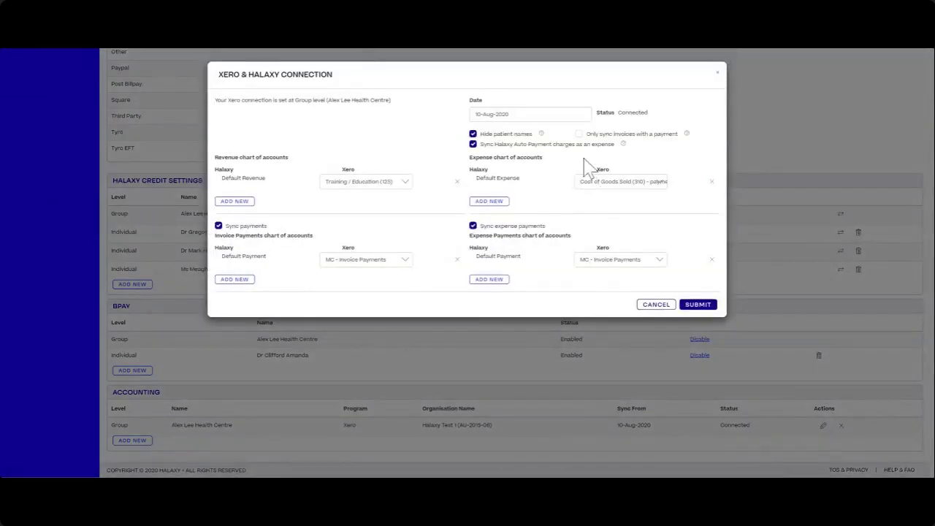
click(578, 134)
click(578, 133)
drag(586, 135, 678, 135)
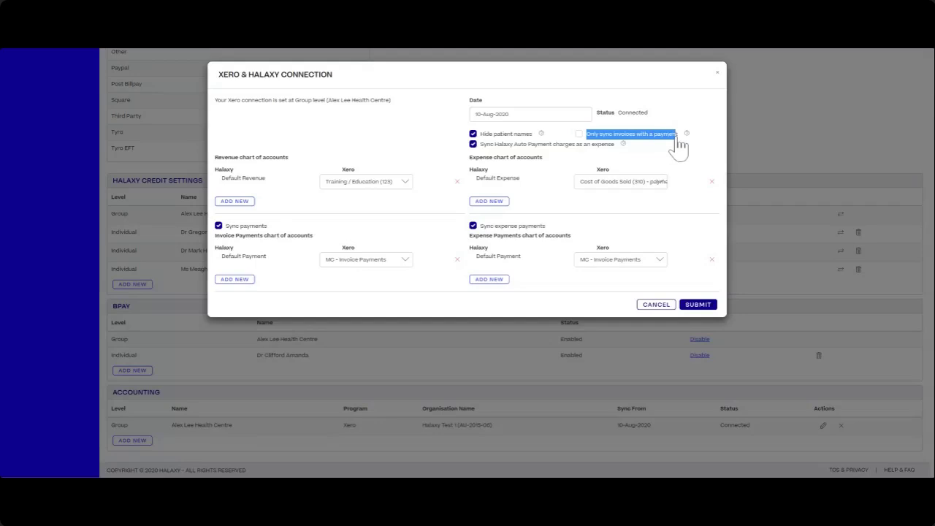
click(583, 134)
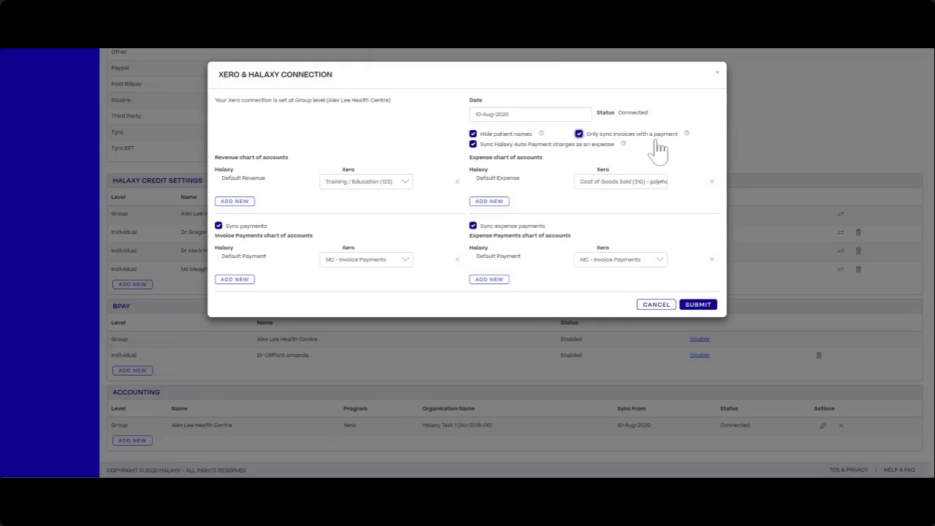
drag(678, 134, 589, 150)
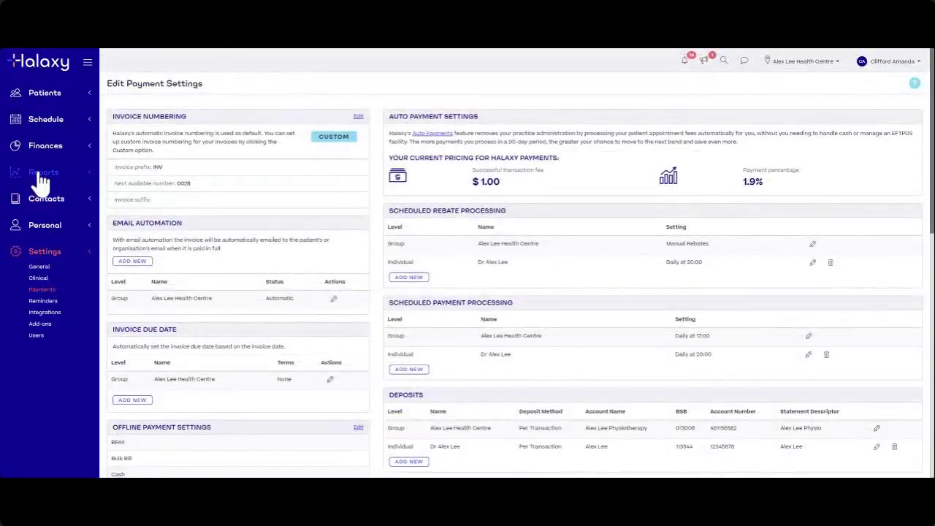
Run a new finance report of type Income filtered to the first active practitioner, without payment date limits
click(38, 175)
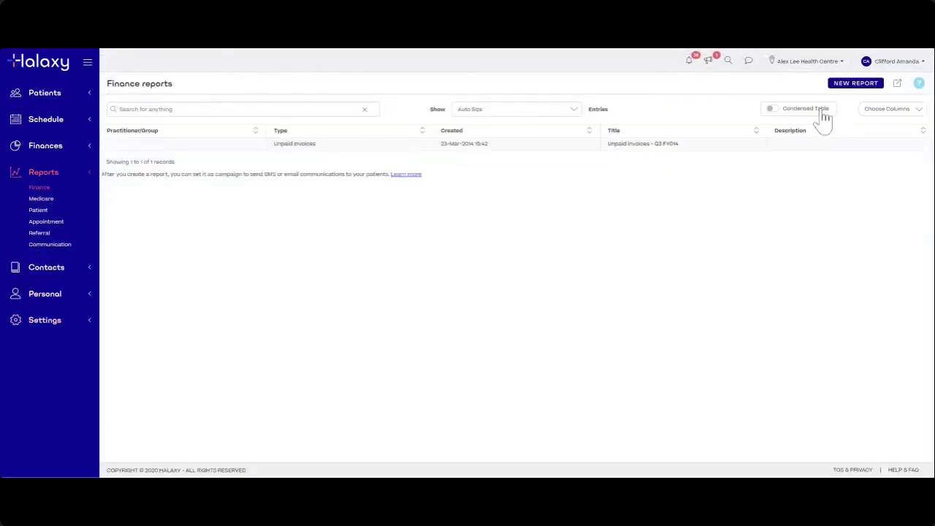
click(831, 86)
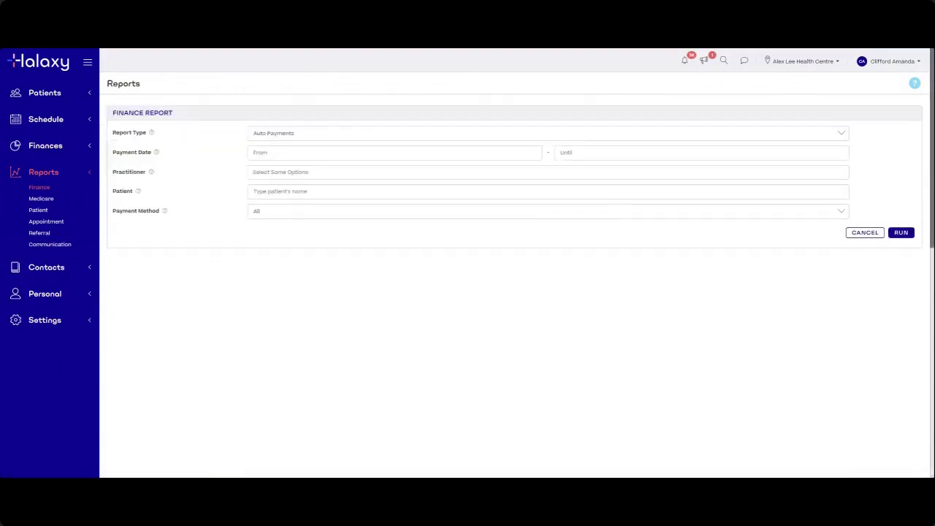
click(250, 172)
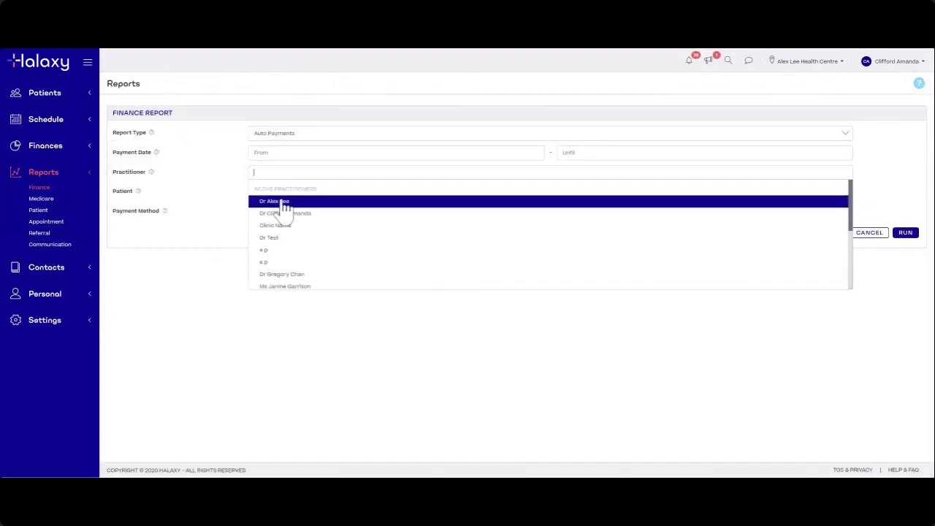
click(282, 203)
click(300, 137)
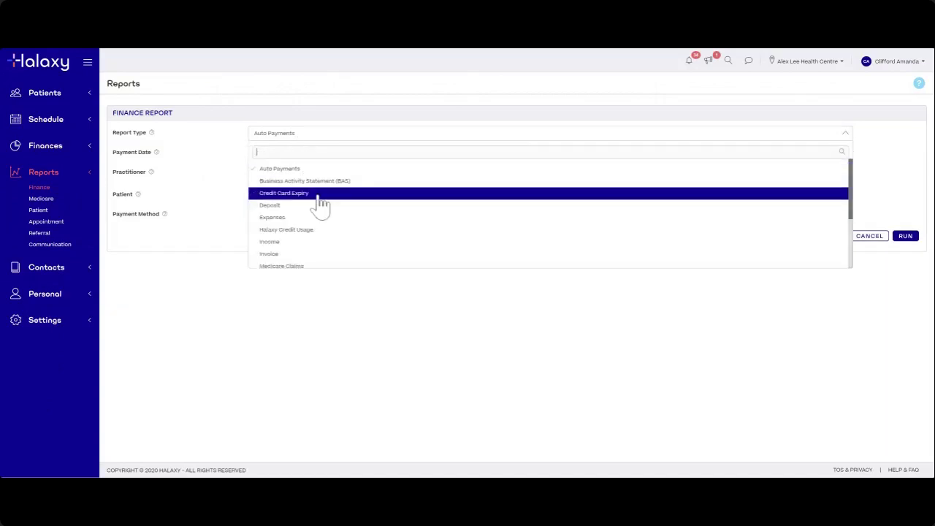
click(303, 243)
mouse_move(151, 173)
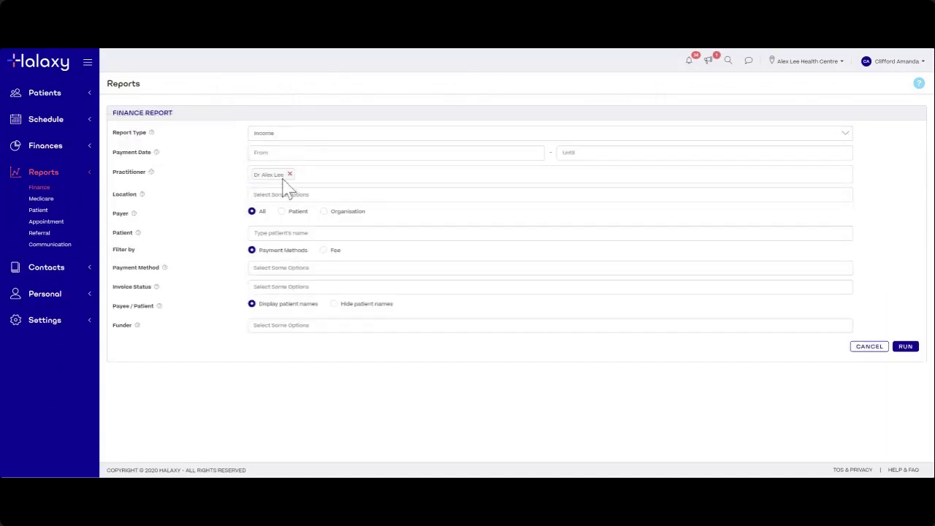
click(906, 346)
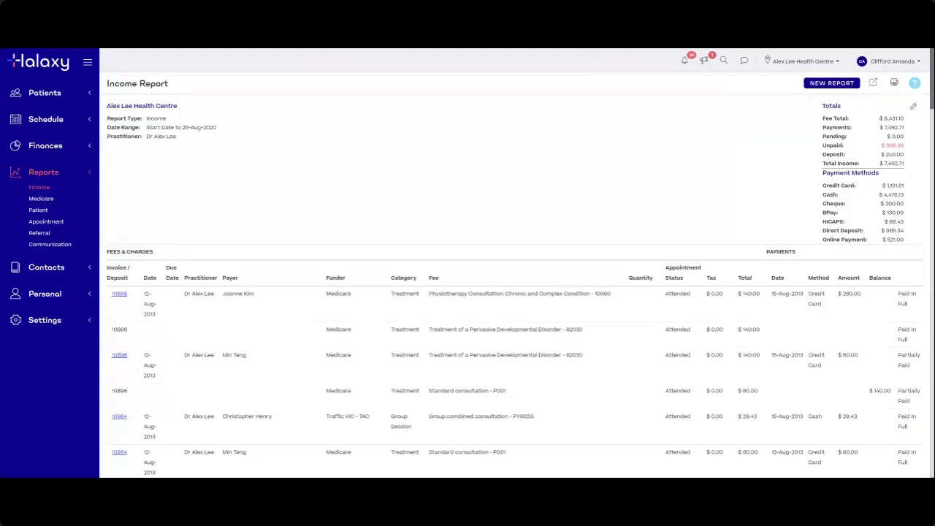
Return to the payment settings and examine the Deposits section
key(alt+Left)
key(alt+Left)
key(alt+Left)
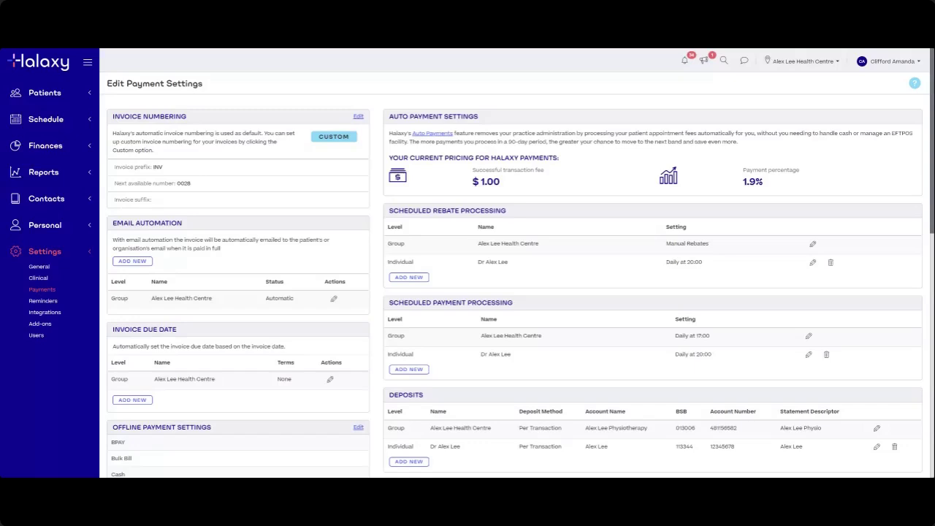
scroll(556, 306, down, 2)
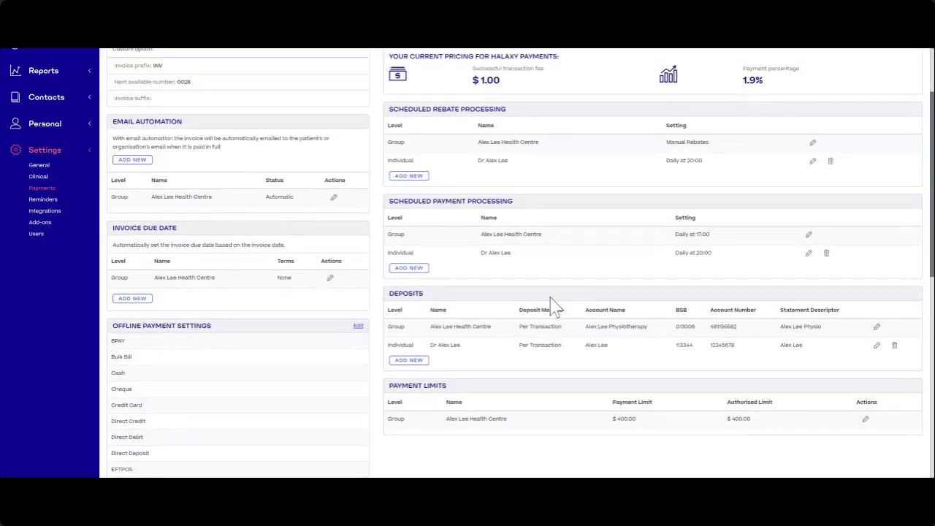
drag(390, 293, 426, 297)
click(437, 299)
click(429, 301)
scroll(431, 313, up, 2)
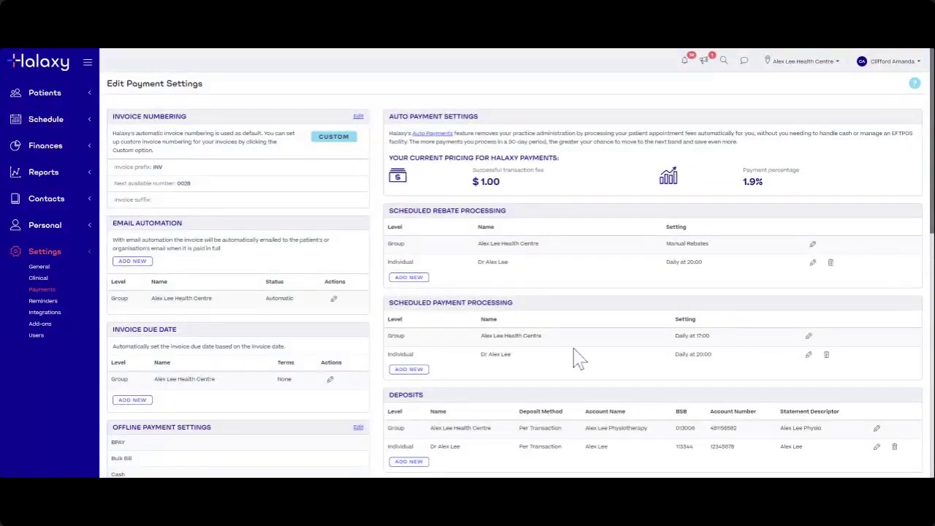
View the individual-level accounting software connection options for all clinics, and close them without connecting
scroll(569, 366, down, 1)
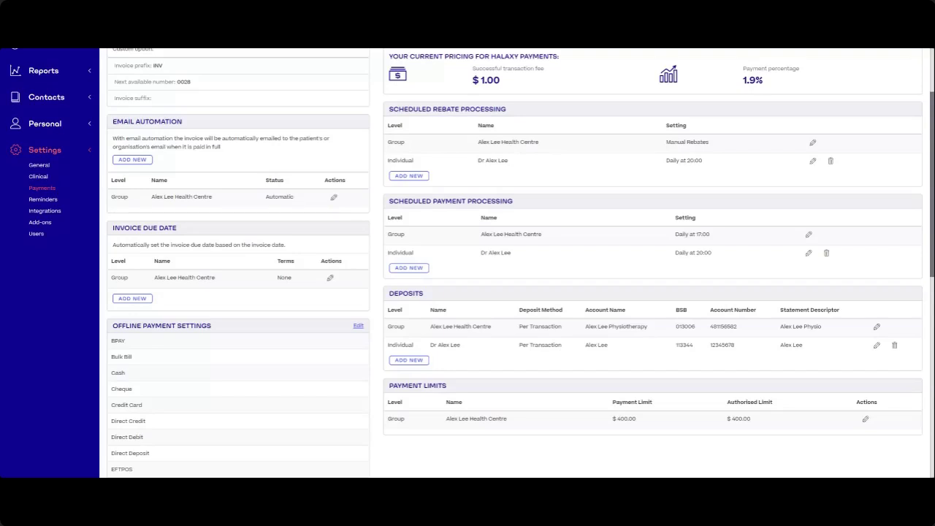
scroll(209, 329, down, 10)
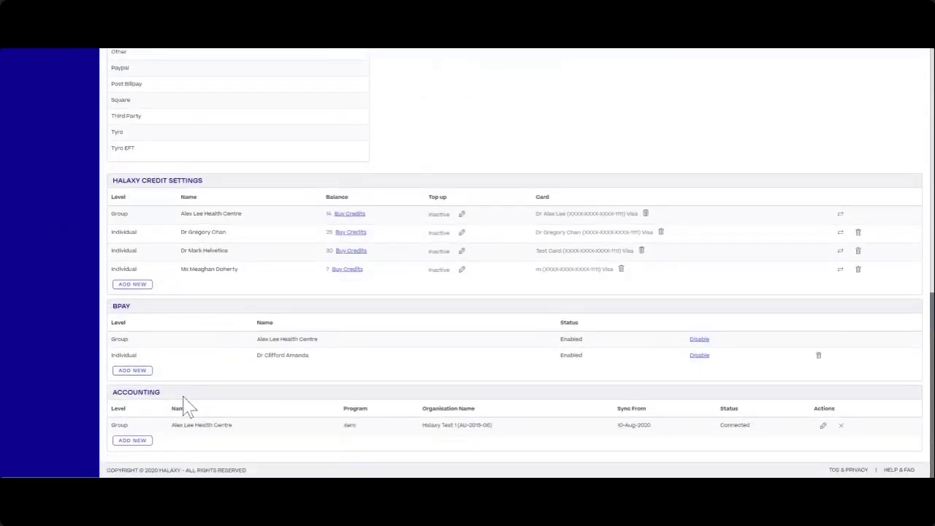
click(129, 441)
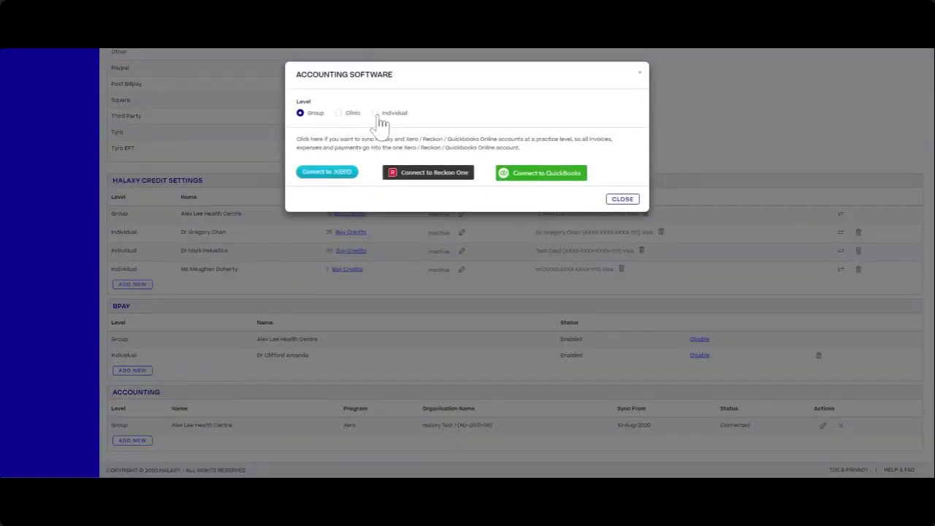
click(379, 116)
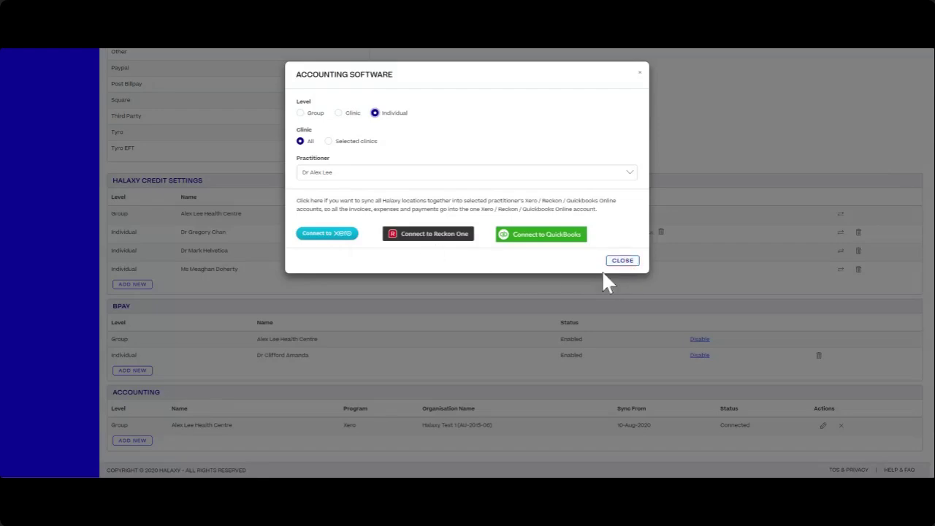
click(623, 262)
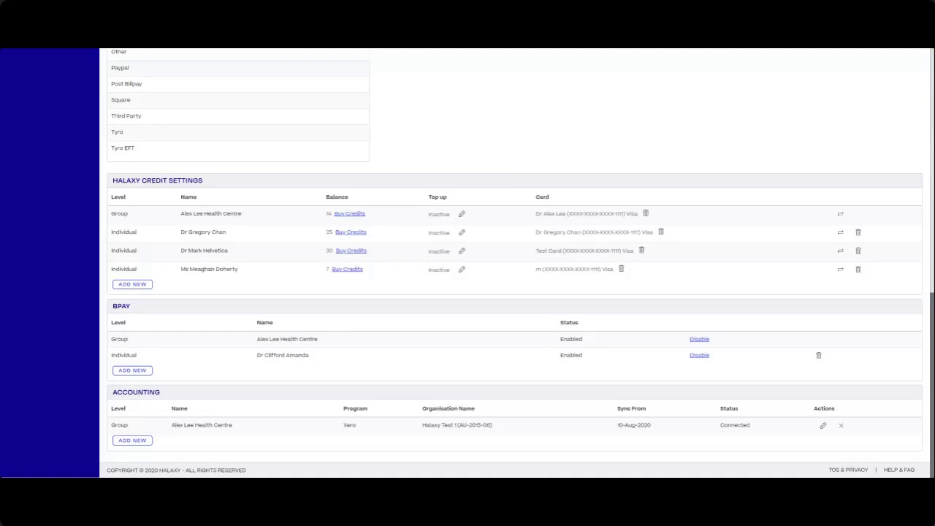
scroll(735, 278, up, 15)
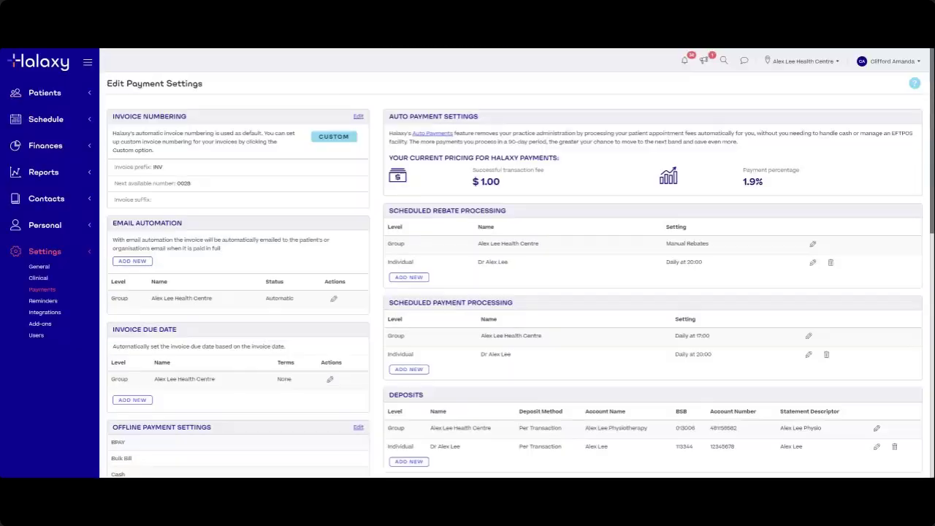